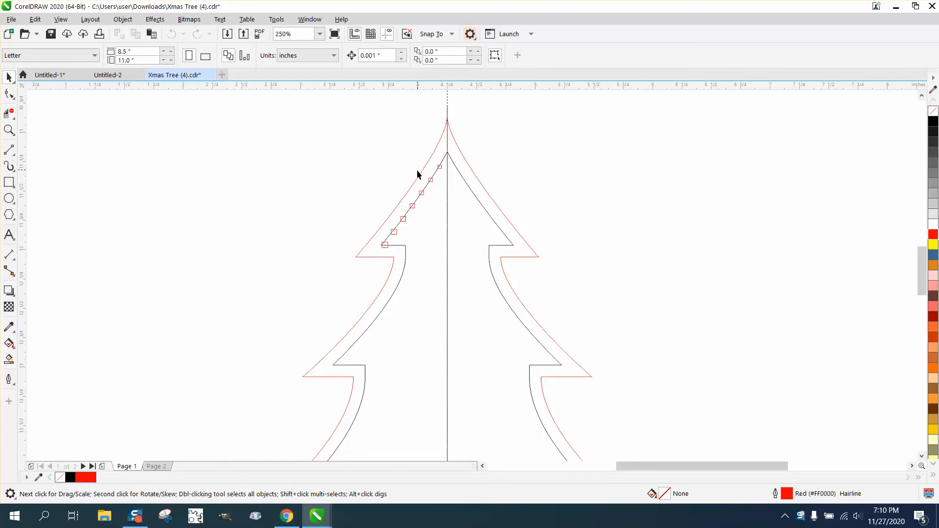
pyautogui.click(123, 19)
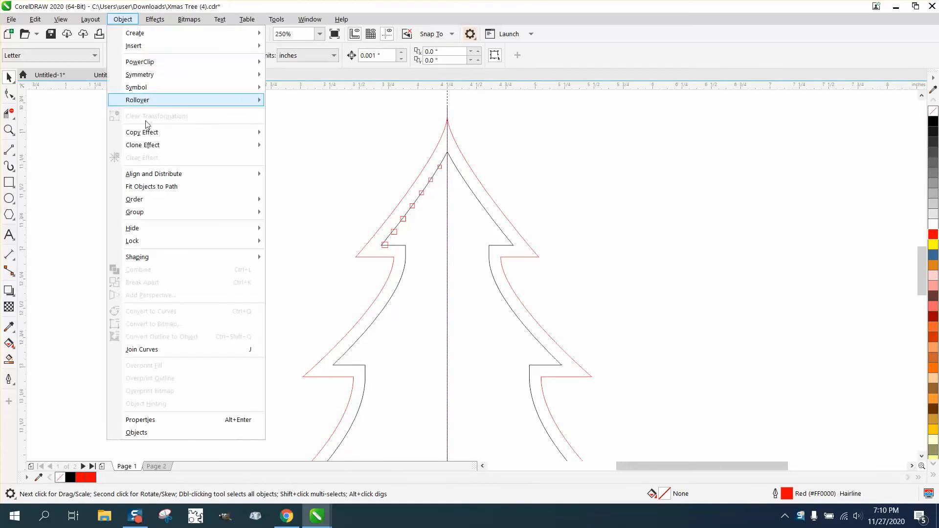
pyautogui.moveTo(153, 242)
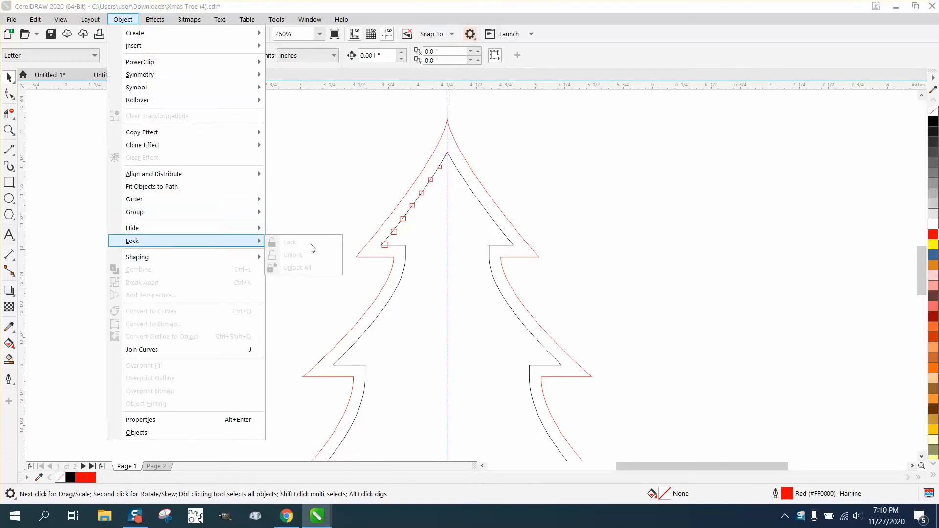
pyautogui.click(337, 211)
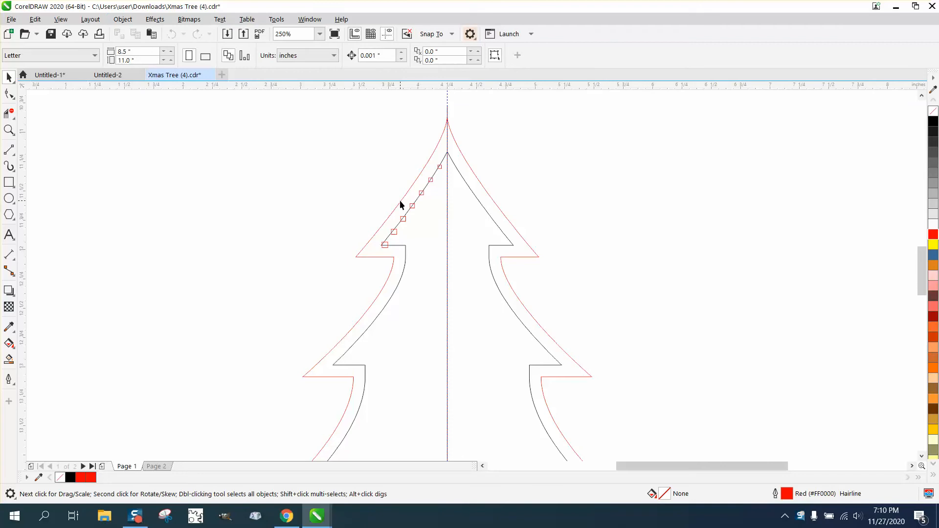
# Open the Objects docker and unlock Layer 1 of Page 1 so its curves can be selected.
pyautogui.click(307, 20)
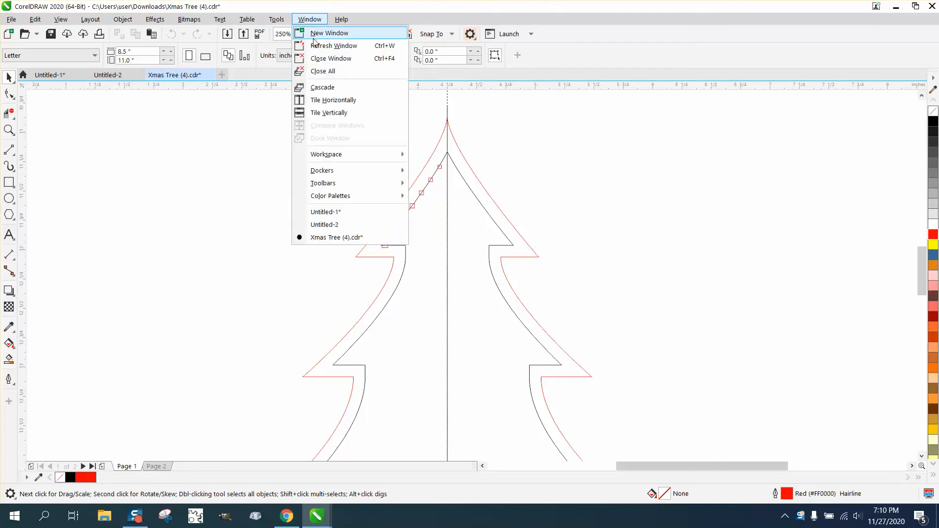
pyautogui.moveTo(339, 173)
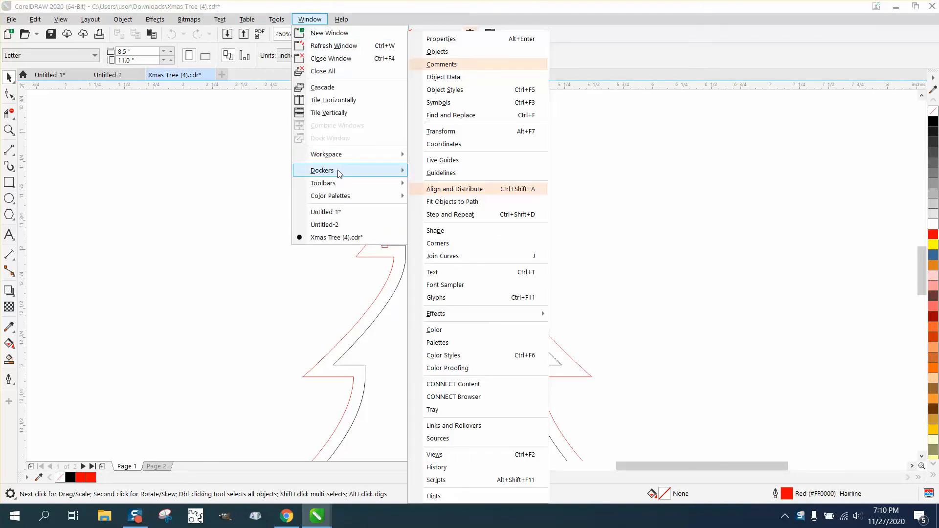
pyautogui.click(443, 52)
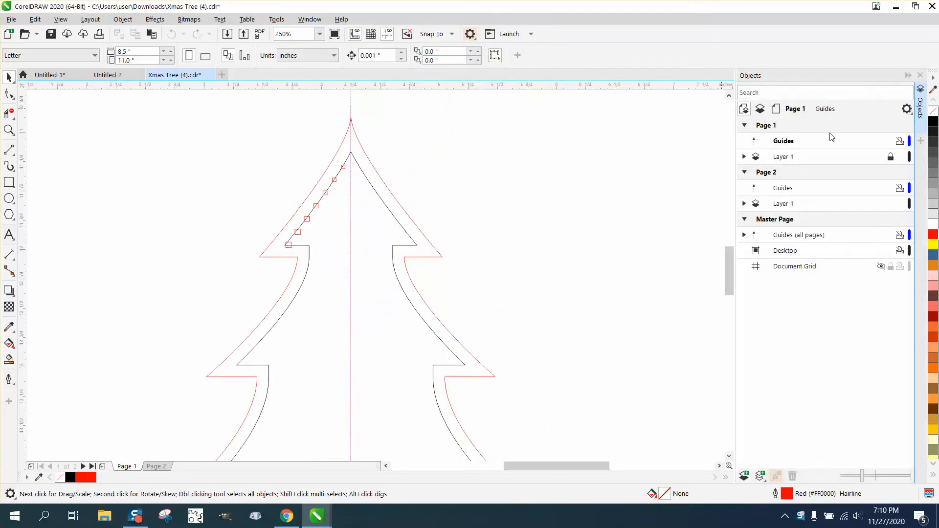
pyautogui.click(890, 158)
pyautogui.click(371, 180)
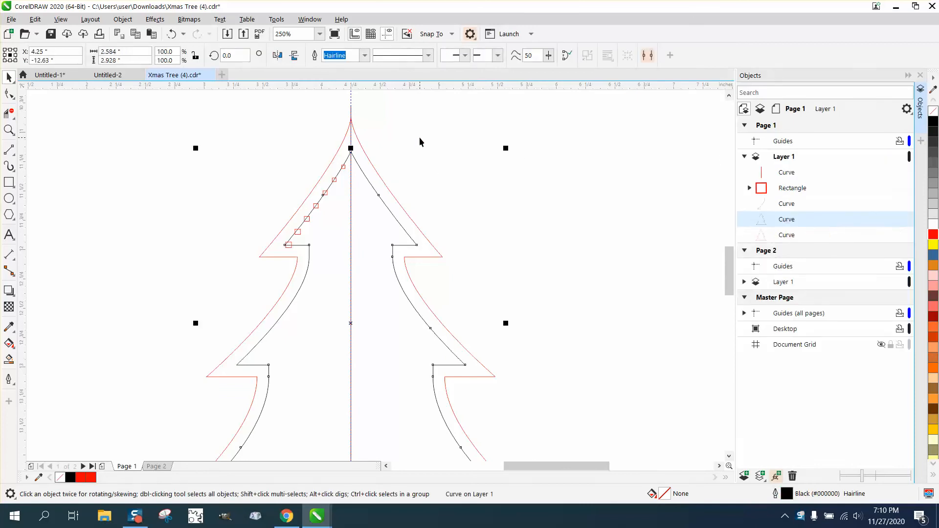
pyautogui.click(419, 140)
# Pull the small square at the treetop end of the blend out to the right and break the blend apart.
pyautogui.click(343, 166)
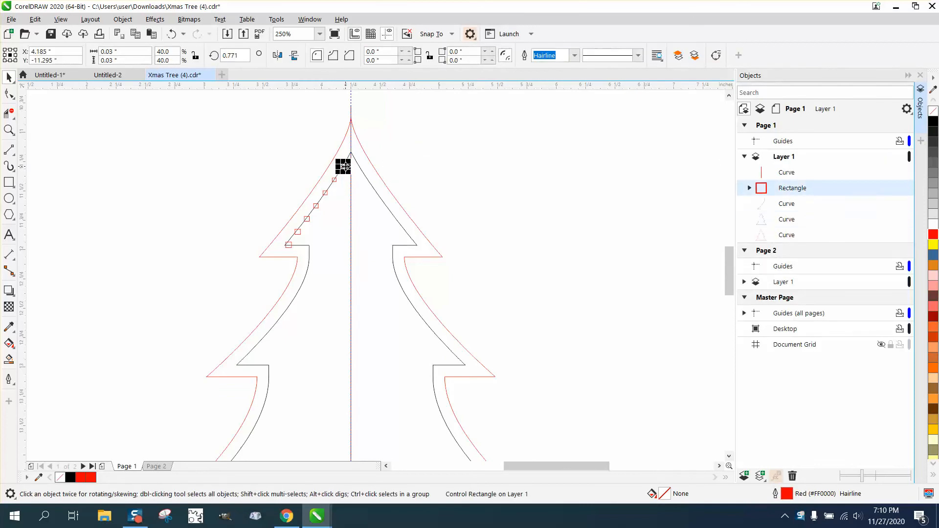
pyautogui.moveTo(343, 166); pyautogui.dragTo(470, 164)
pyautogui.click(122, 19)
pyautogui.click(220, 175)
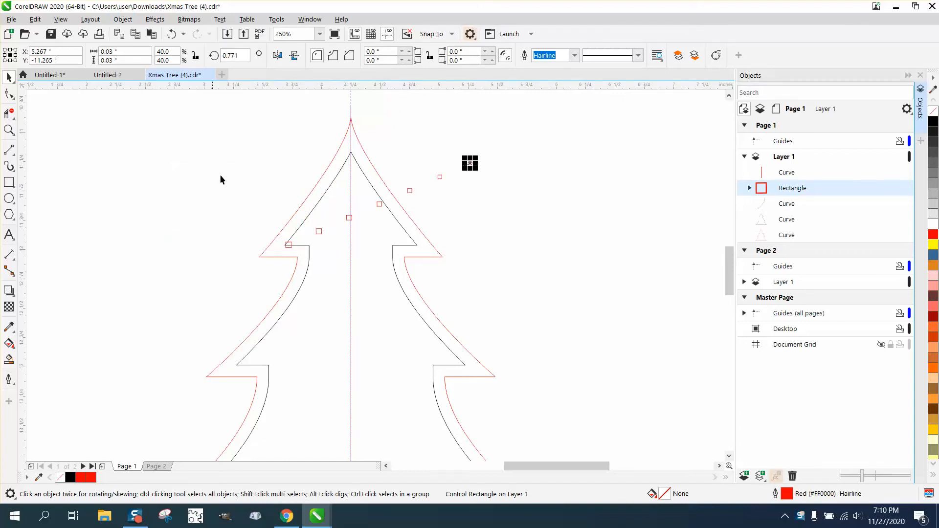
pyautogui.moveTo(241, 128); pyautogui.dragTo(515, 257)
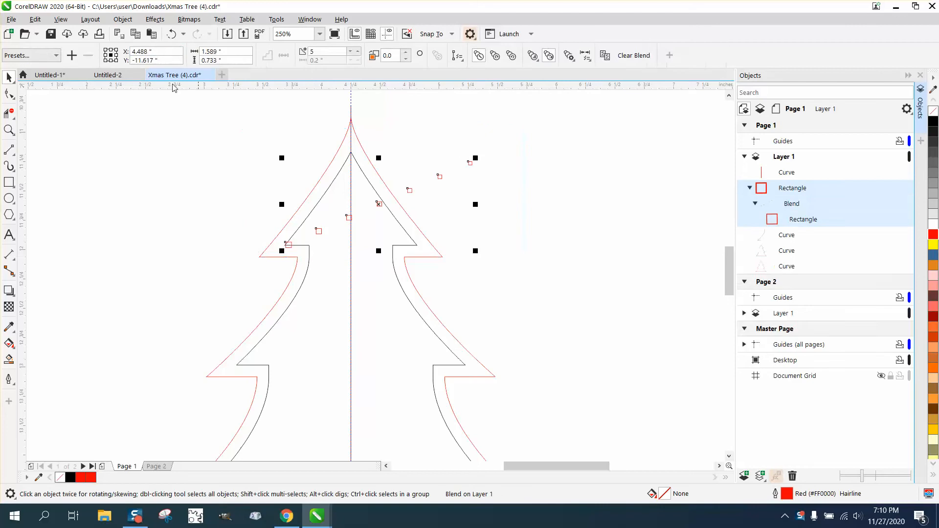
pyautogui.click(124, 21)
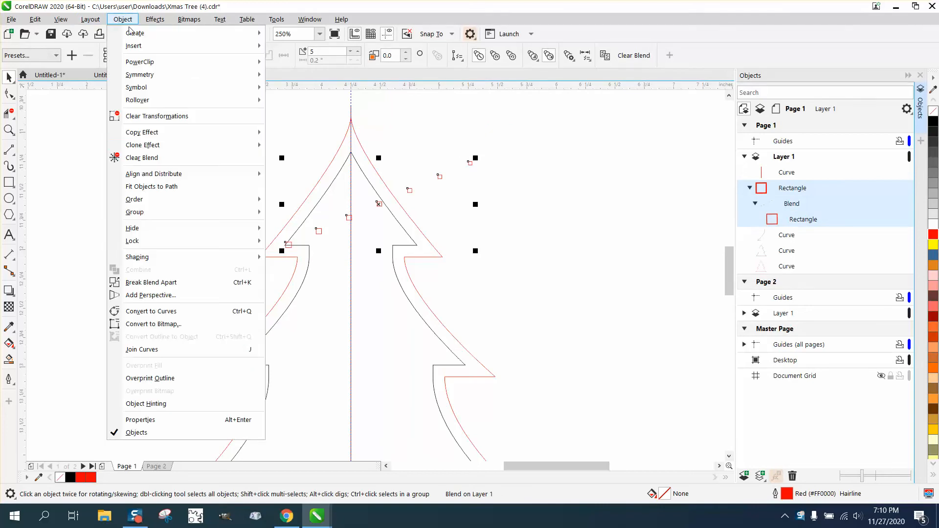
pyautogui.click(156, 283)
pyautogui.click(445, 131)
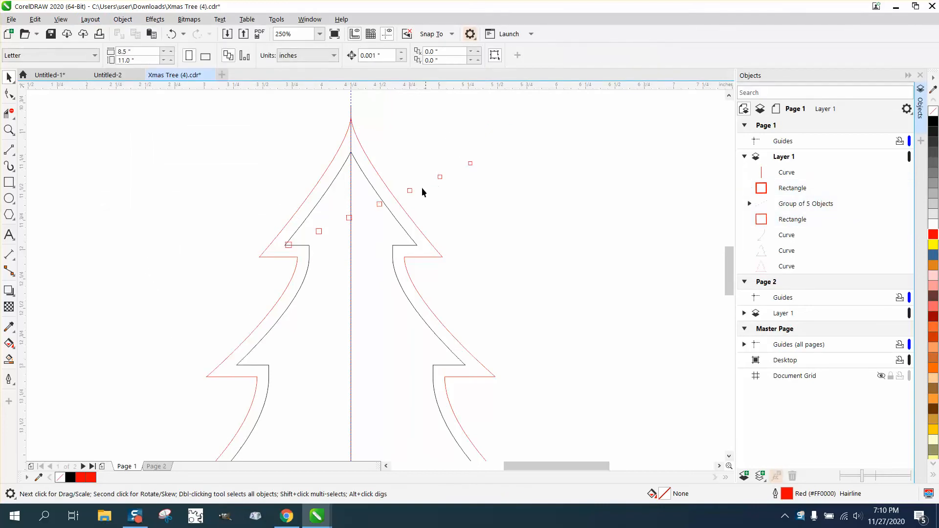
# Move the topmost small square well clear of the tree and delete the group of five intermediate squares.
pyautogui.moveTo(411, 192); pyautogui.dragTo(568, 154)
pyautogui.click(451, 172)
pyautogui.moveTo(470, 165); pyautogui.dragTo(661, 147)
pyautogui.moveTo(438, 116); pyautogui.dragTo(617, 222)
pyautogui.press('Delete')
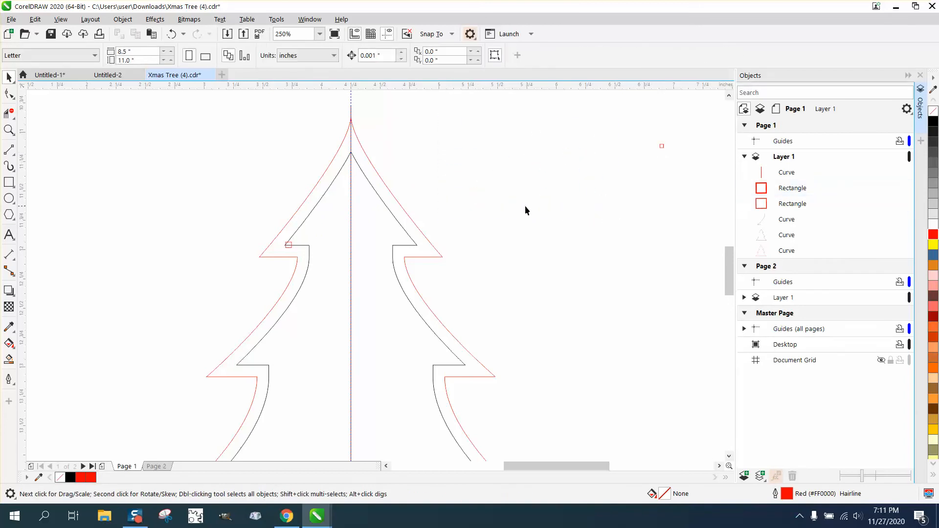
# Delete the leftover small square at the tip of the tree's upper left branch.
pyautogui.click(289, 244)
pyautogui.click(286, 246)
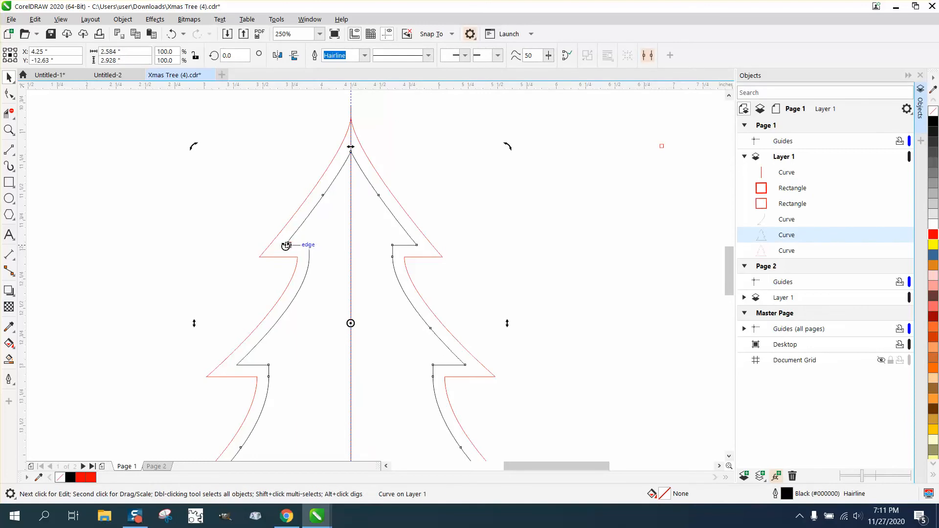
pyautogui.click(281, 245)
pyautogui.click(288, 246)
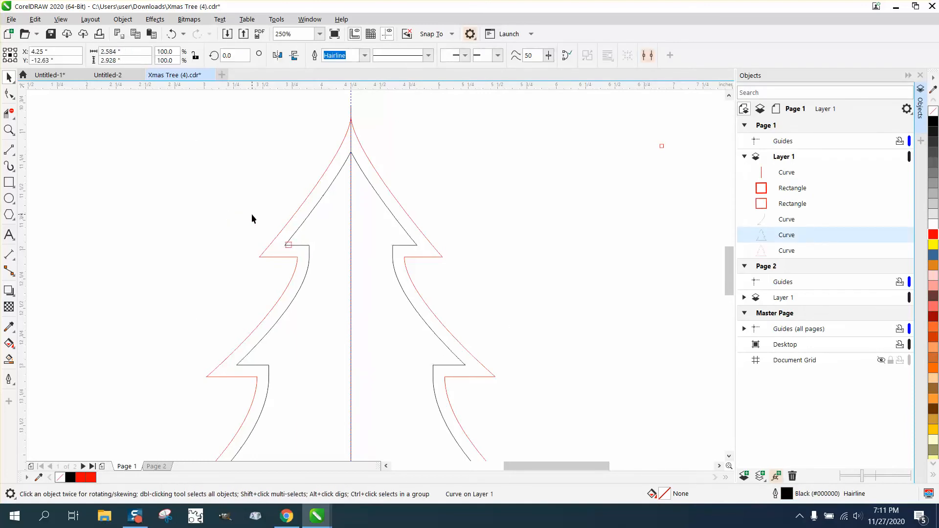
pyautogui.moveTo(258, 228); pyautogui.dragTo(301, 253)
pyautogui.press('Delete')
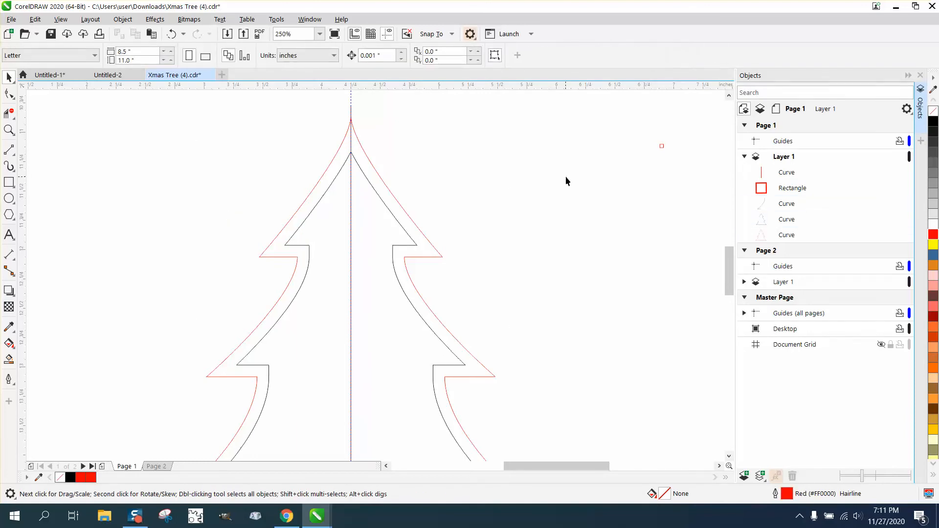
# Delete the vertical red centre line of the tree and the vertical guideline beneath it.
pyautogui.click(351, 182)
pyautogui.press('Delete')
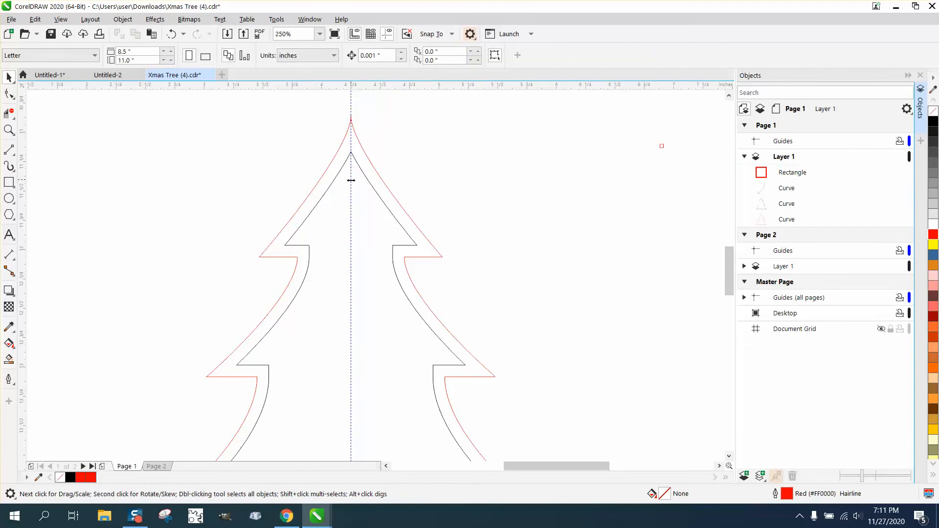
pyautogui.click(351, 181)
pyautogui.press('Delete')
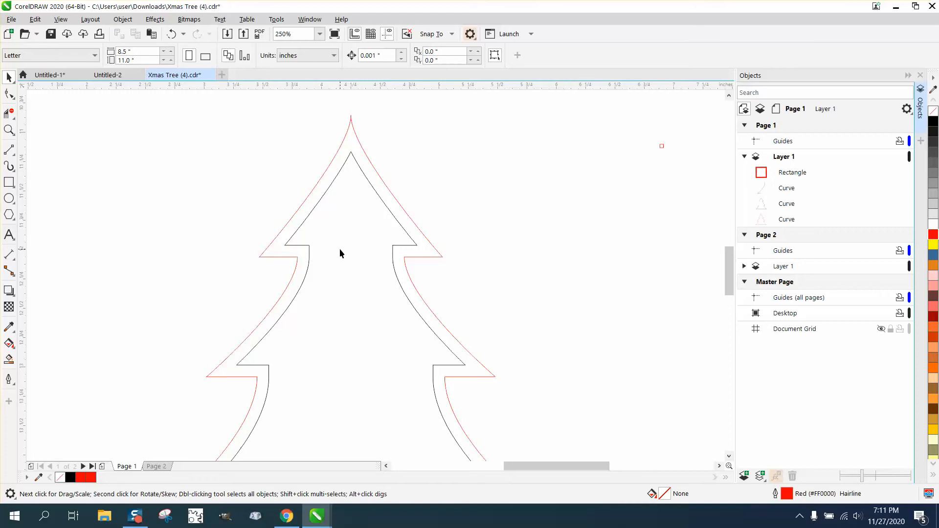
pyautogui.click(378, 198)
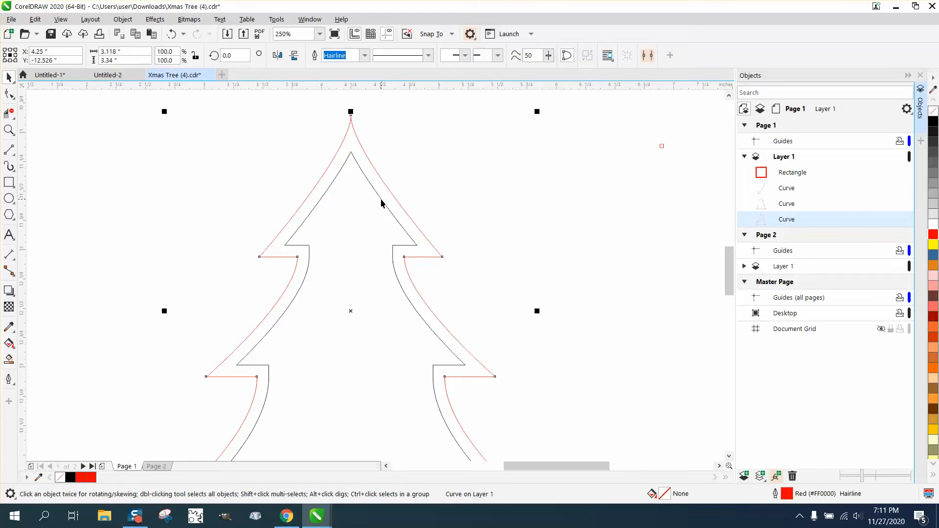
pyautogui.keyDown('alt'); pyautogui.click(380, 198); pyautogui.keyUp('alt')
pyautogui.moveTo(381, 198); pyautogui.dragTo(381, 198)
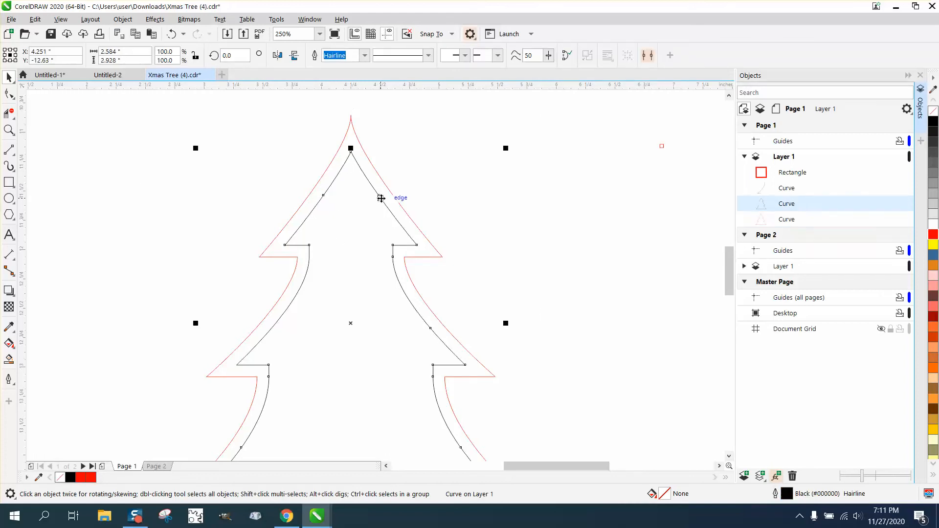
pyautogui.hotkey('ctrl', 'z')
# Set the nudge distance to 3 inches with nothing selected.
pyautogui.click(539, 192)
pyautogui.click(375, 56)
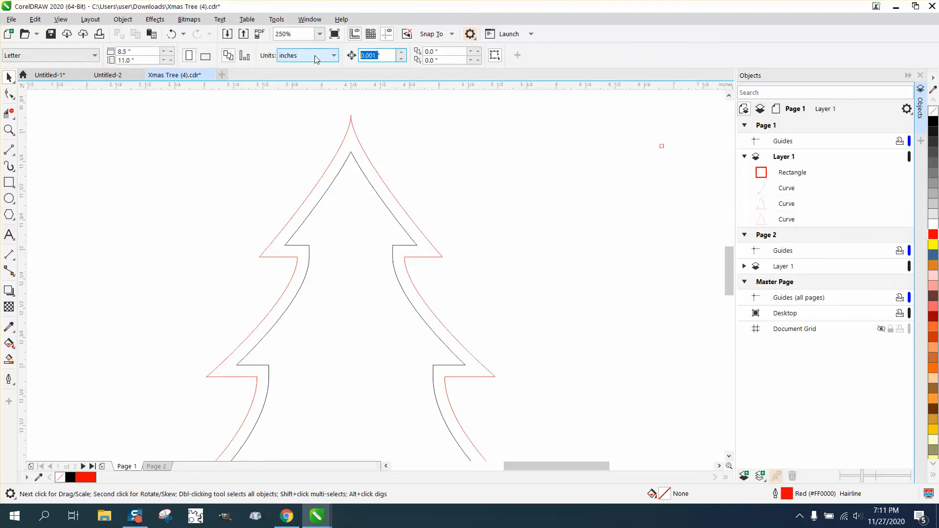
pyautogui.write('3')
pyautogui.press('Return')
# Try nudging the black inner tree outline 3 inches to the right, and undo the move.
pyautogui.click(359, 165)
pyautogui.press('Right')
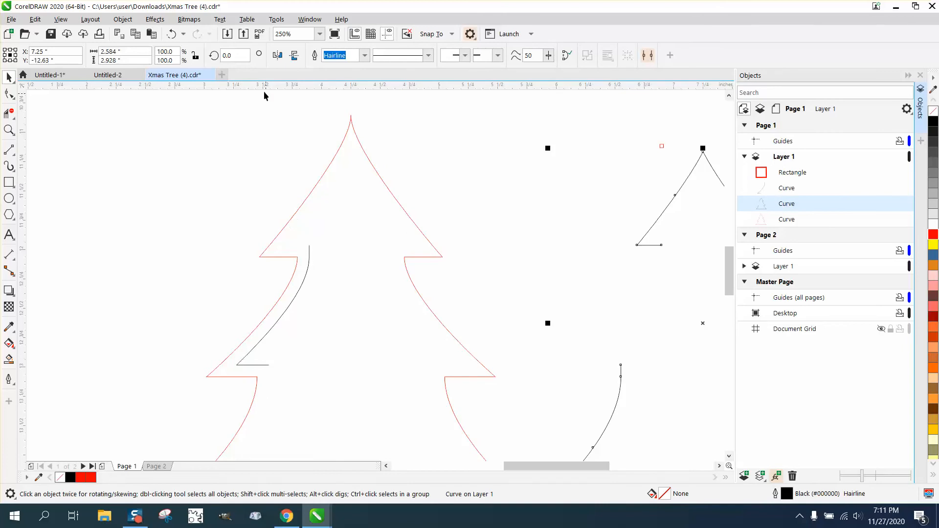
pyautogui.click(172, 34)
# Smart Fill the inside of the black inner tree and nudge the new filled shape 3 inches to the right.
pyautogui.scroll(-3, 146, 98)
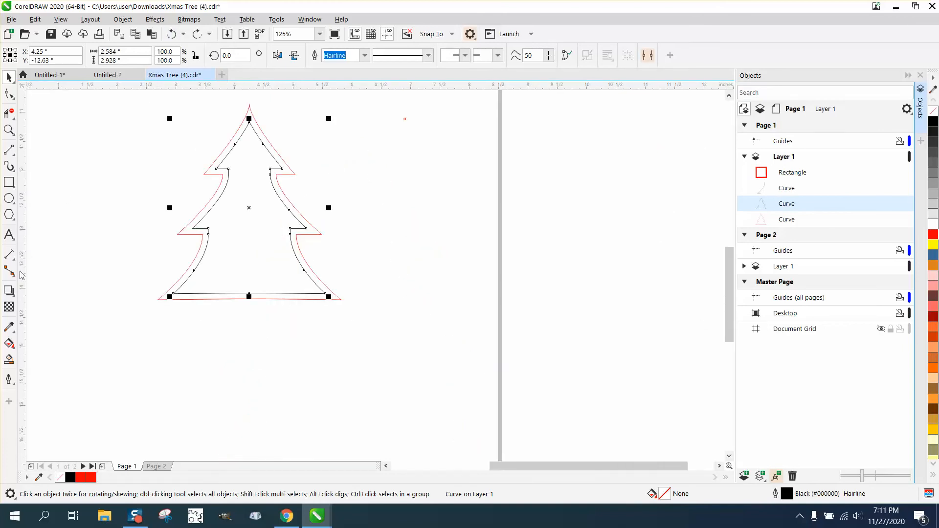
pyautogui.click(9, 359)
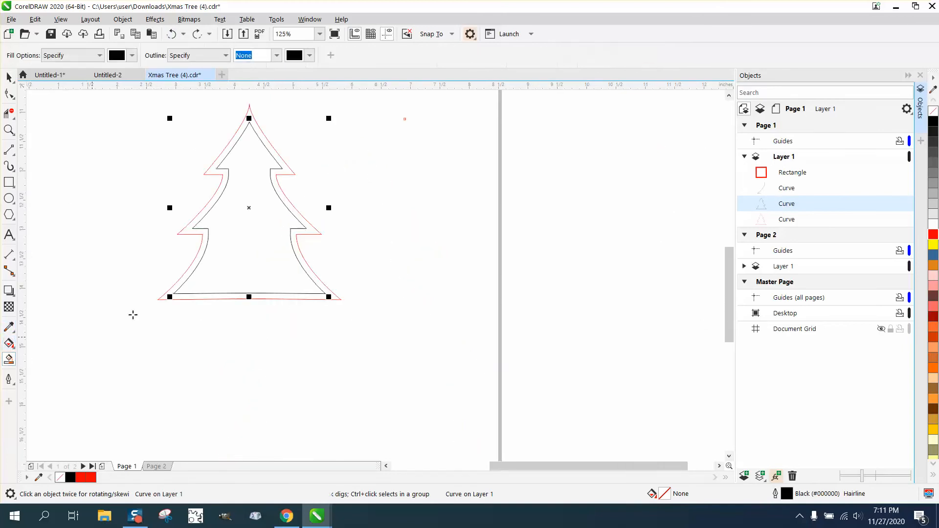
pyautogui.click(222, 262)
pyautogui.press('Right')
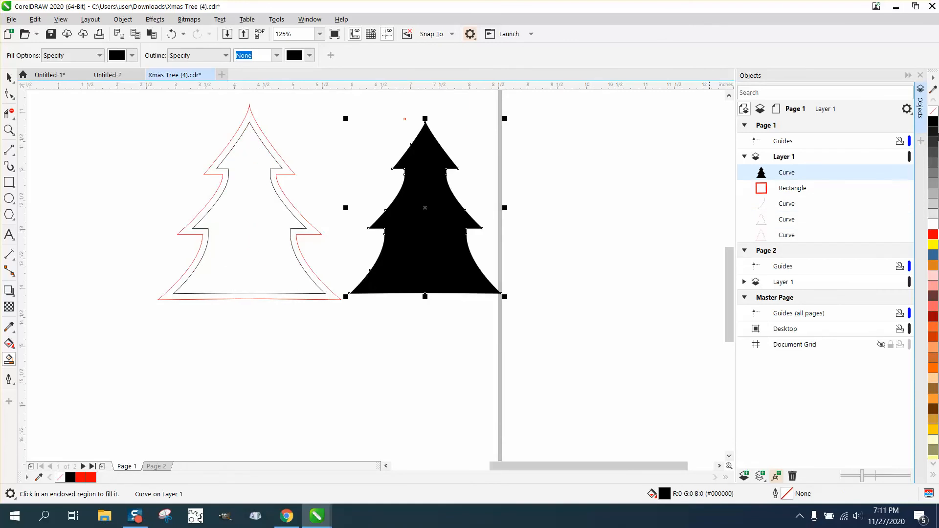
# Close the Objects docker and give the new tree shape no fill and a red outline.
pyautogui.click(920, 105)
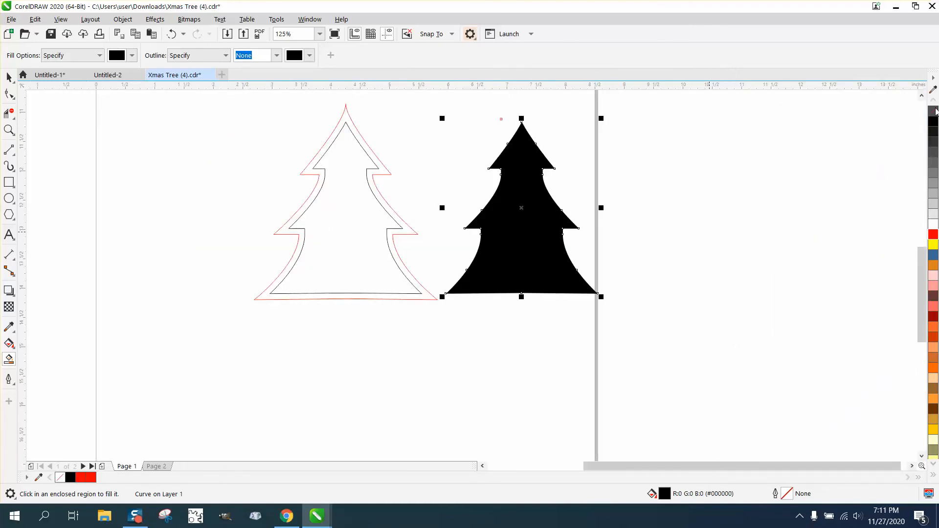
pyautogui.click(934, 111)
pyautogui.rightClick(933, 235)
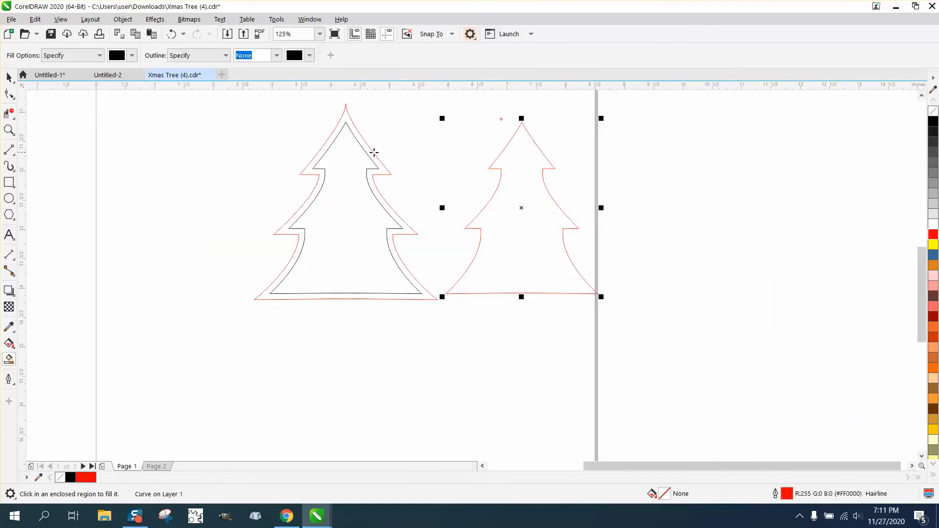
pyautogui.click(9, 77)
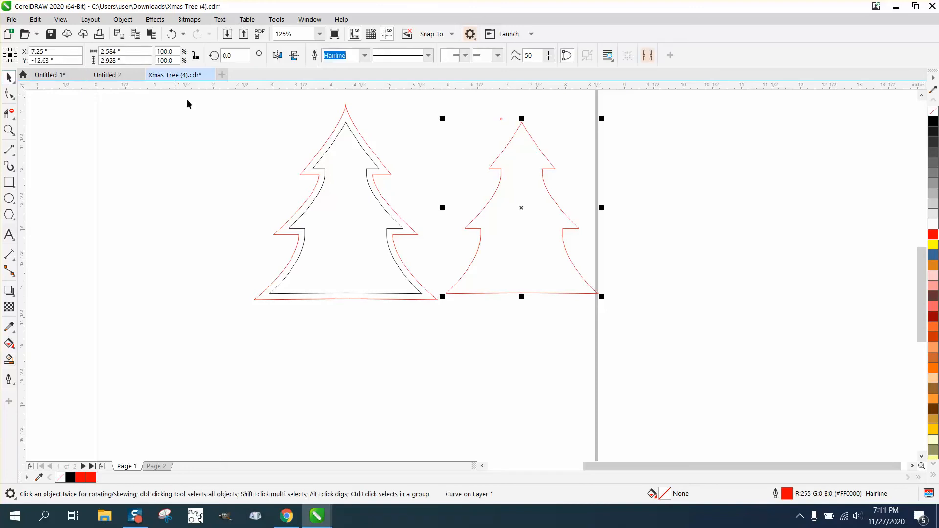
# Delete the original black inner tree outline and the stray black curve left inside the red tree.
pyautogui.click(349, 134)
pyautogui.press('Delete')
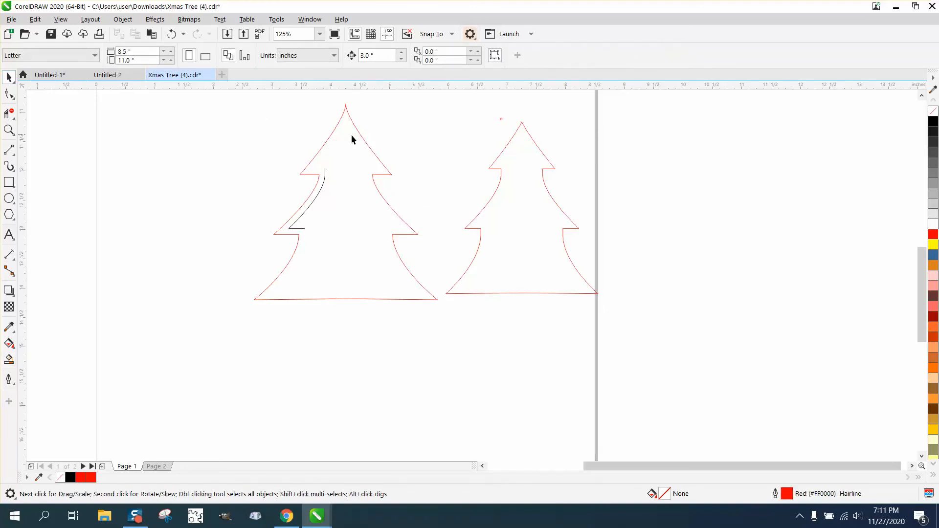
pyautogui.click(325, 173)
pyautogui.press('Delete')
# Place a copy of the small red square about 0.16 inches to its right, above the new tree.
pyautogui.click(9, 129)
pyautogui.moveTo(414, 109); pyautogui.dragTo(649, 215)
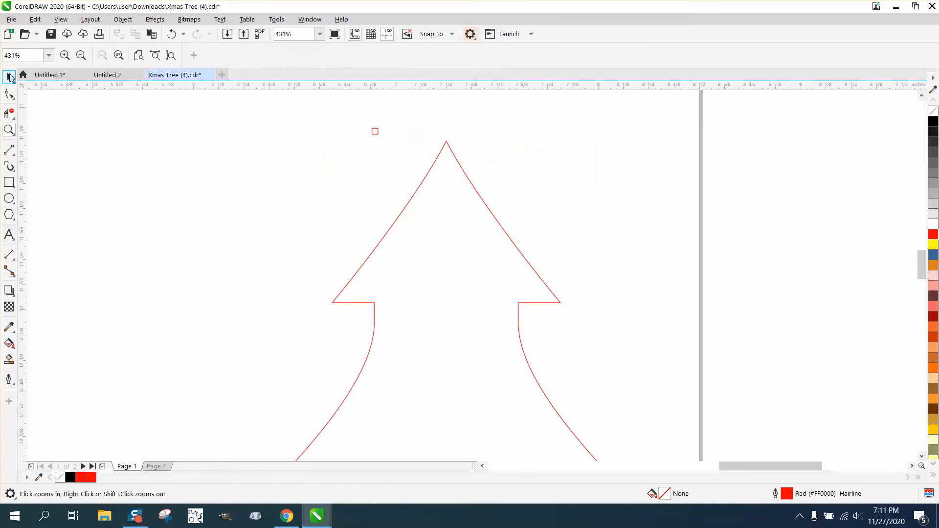
pyautogui.click(9, 77)
pyautogui.click(375, 131)
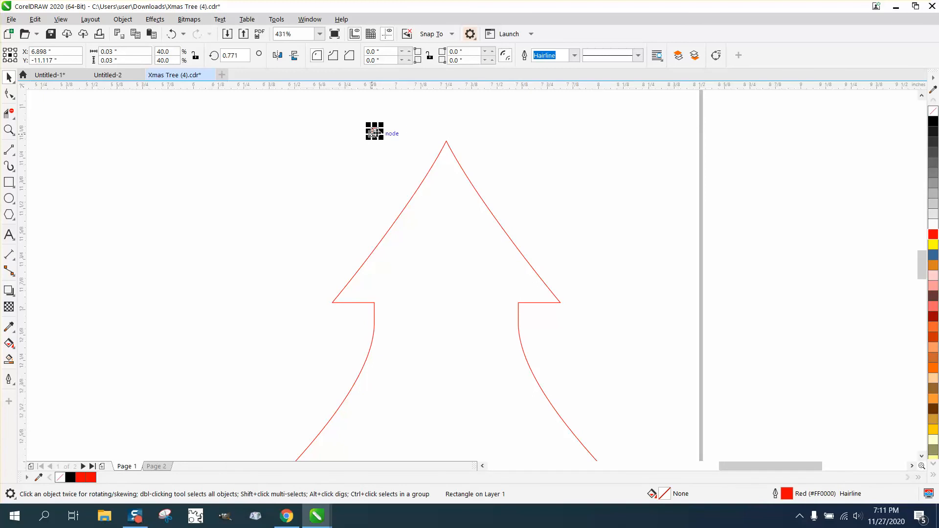
pyautogui.moveTo(374, 131); pyautogui.dragTo(407, 131)
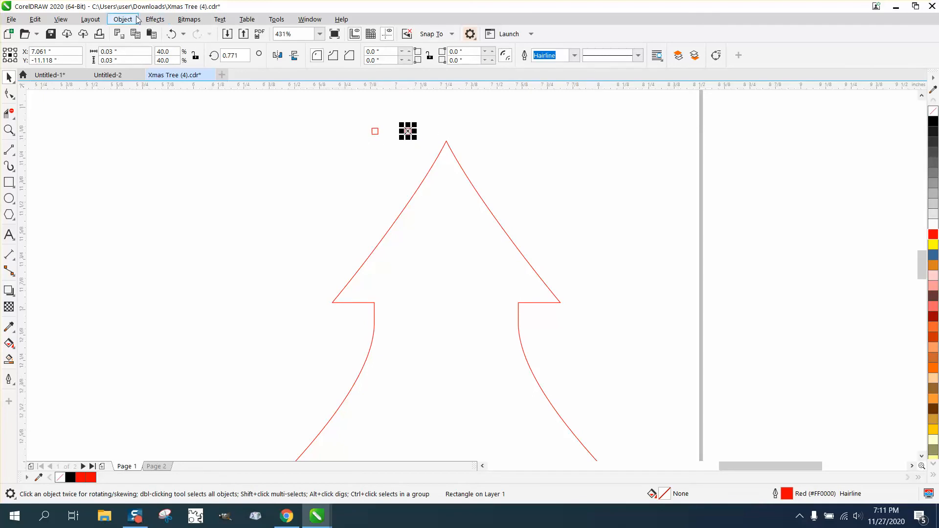
# Blend the two small red squares using 46 blend steps.
pyautogui.click(154, 19)
pyautogui.click(162, 269)
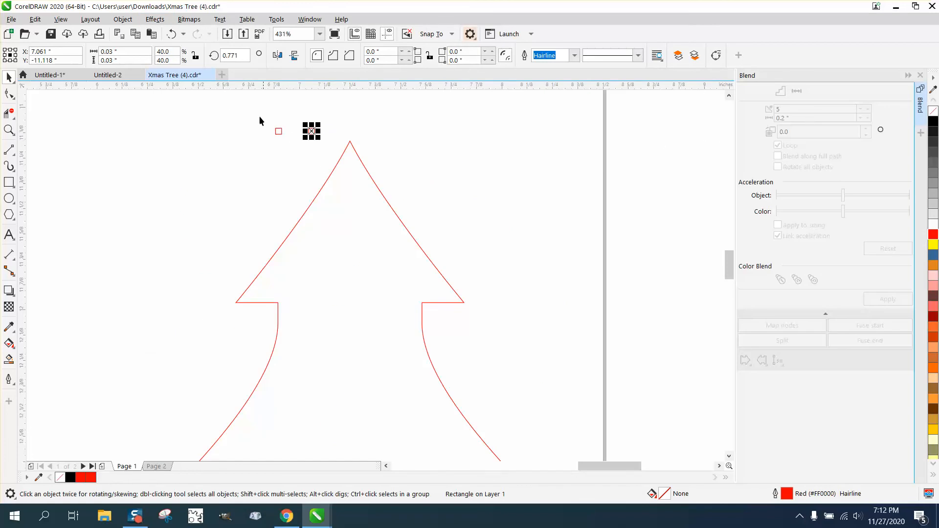
pyautogui.moveTo(330, 142); pyautogui.dragTo(330, 142)
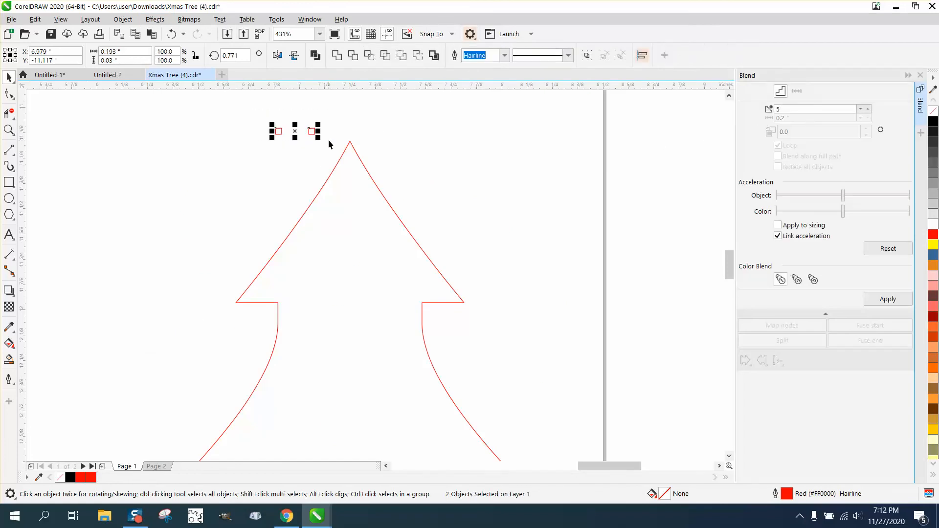
pyautogui.doubleClick(782, 110)
pyautogui.write('45')
pyautogui.click(888, 299)
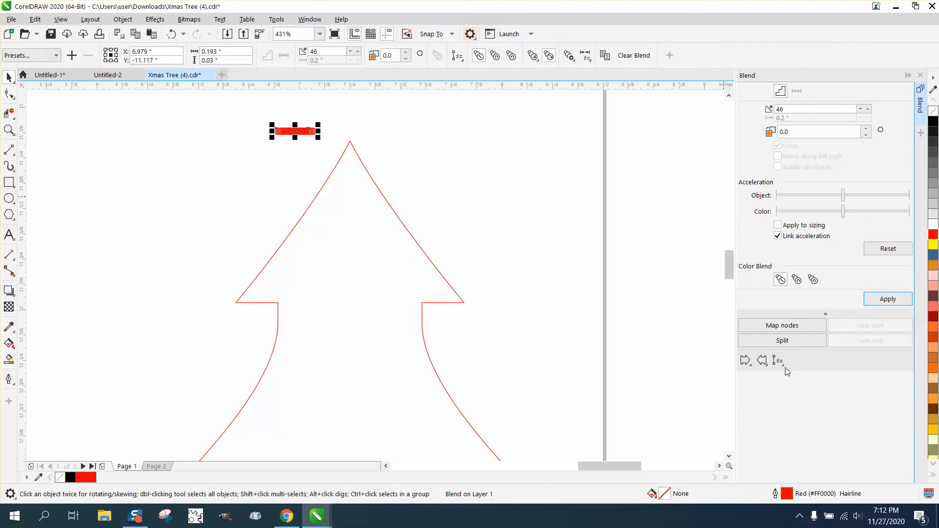
# Attach the blend of small squares to the new red inner tree outline as its path and spread it along the full path.
pyautogui.click(778, 362)
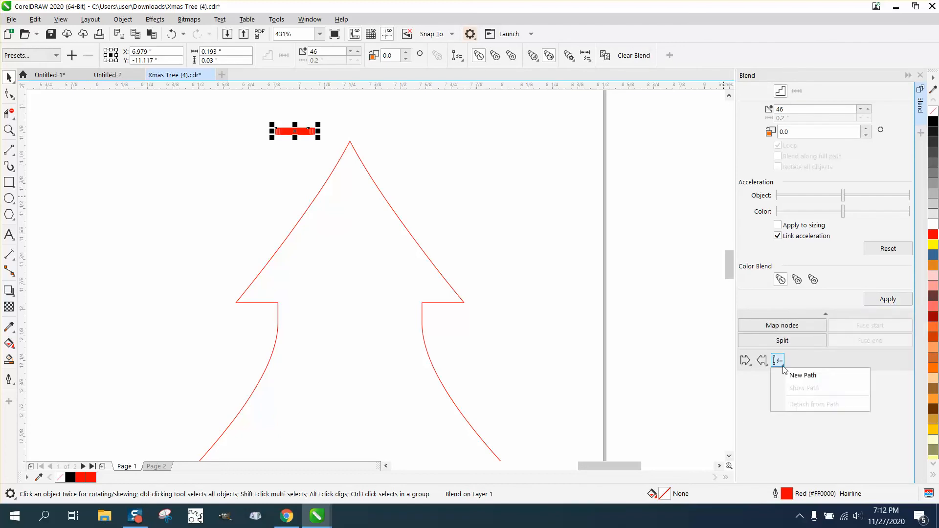
pyautogui.click(796, 377)
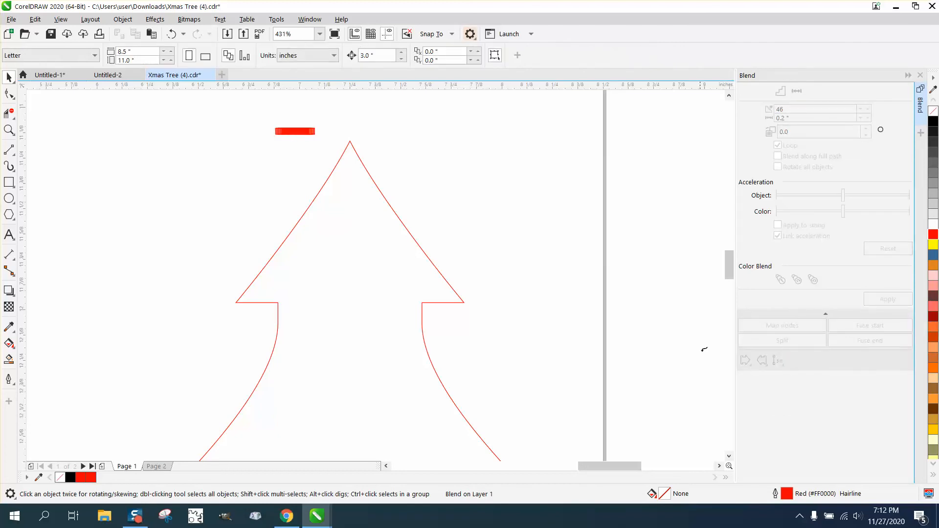
pyautogui.click(419, 241)
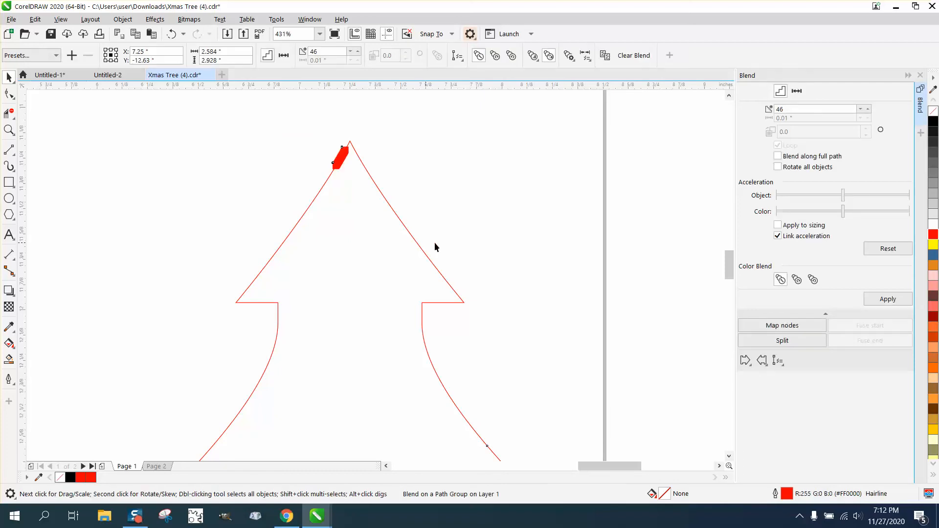
pyautogui.click(778, 156)
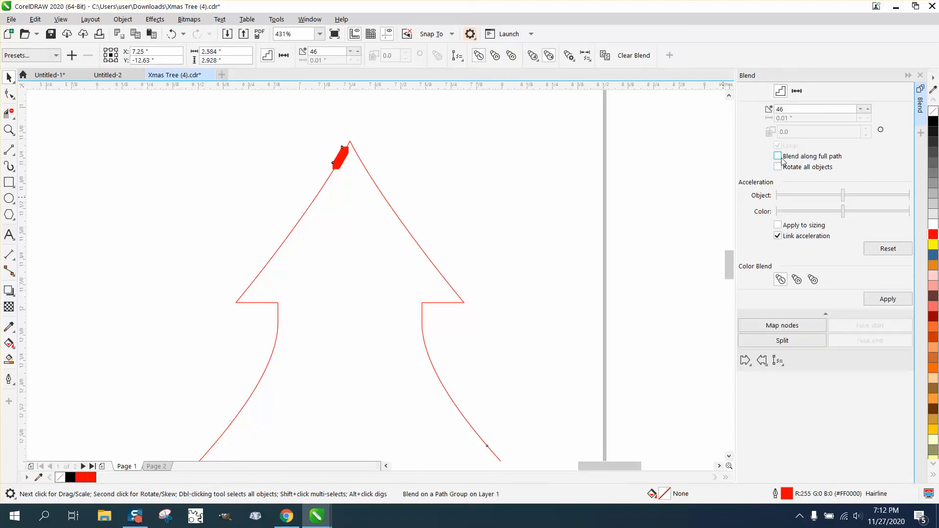
pyautogui.click(886, 299)
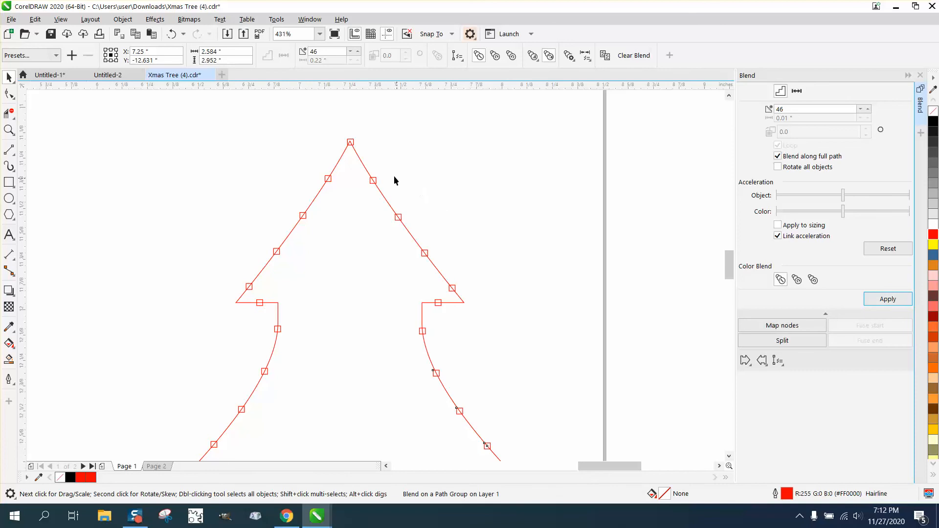
# Select the blend on the inner tree outline and break it apart from its path.
pyautogui.scroll(-3, 364, 154)
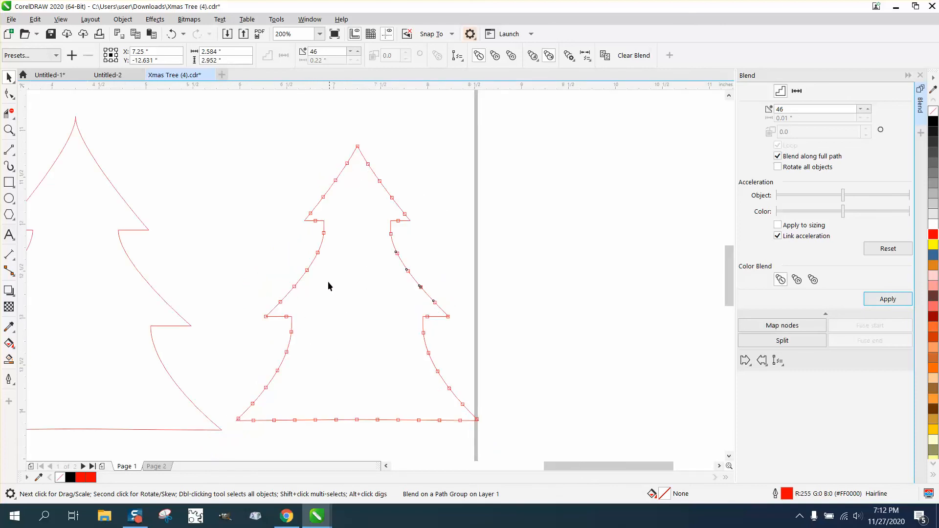
pyautogui.scroll(-2, 301, 192)
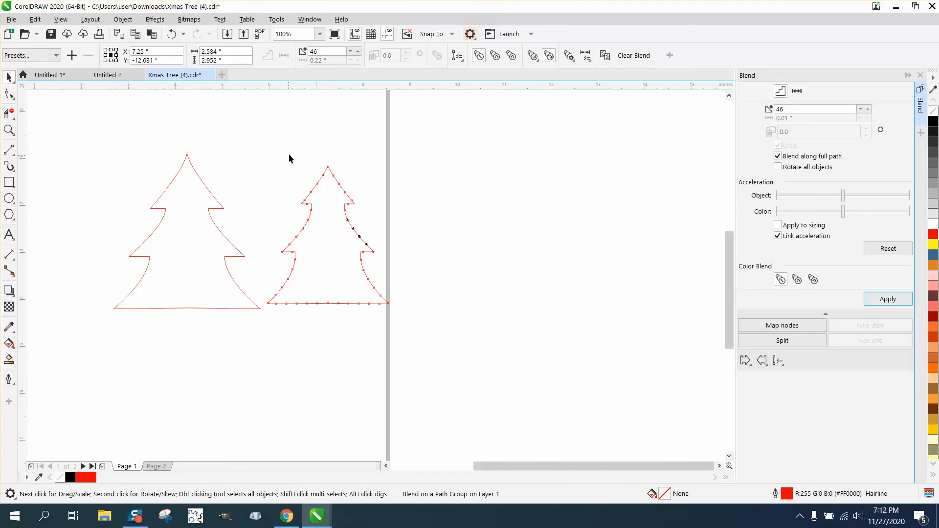
pyautogui.click(9, 130)
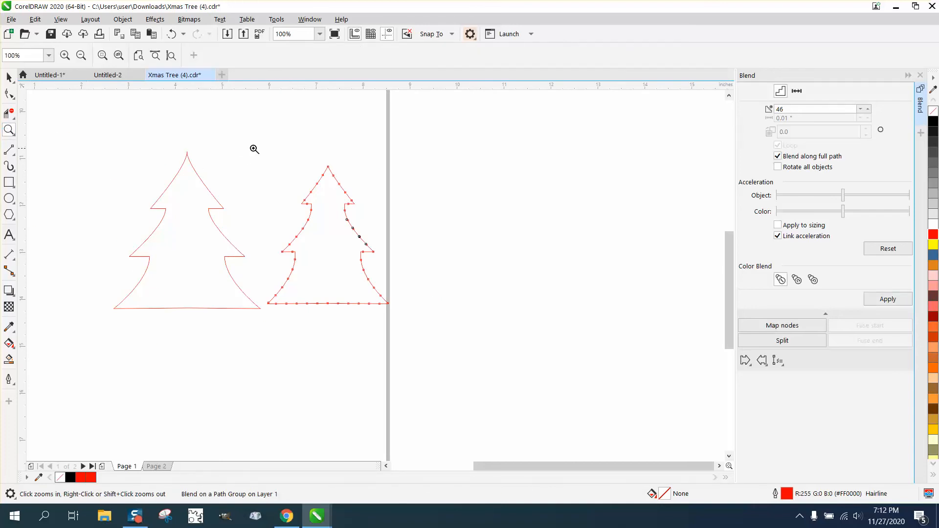
pyautogui.moveTo(254, 149); pyautogui.dragTo(450, 326)
pyautogui.click(9, 77)
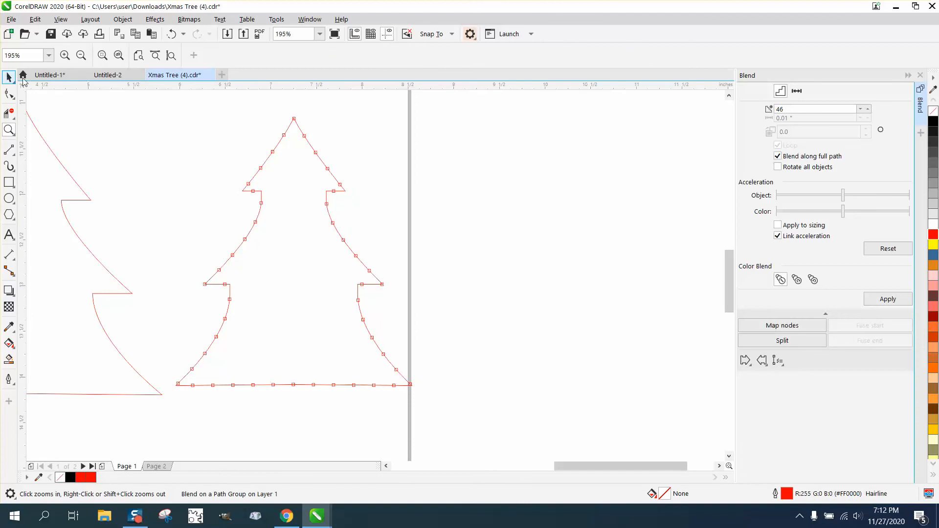
pyautogui.press('F3')
pyautogui.click(145, 114)
pyautogui.moveTo(147, 98); pyautogui.dragTo(357, 288)
pyautogui.click(123, 20)
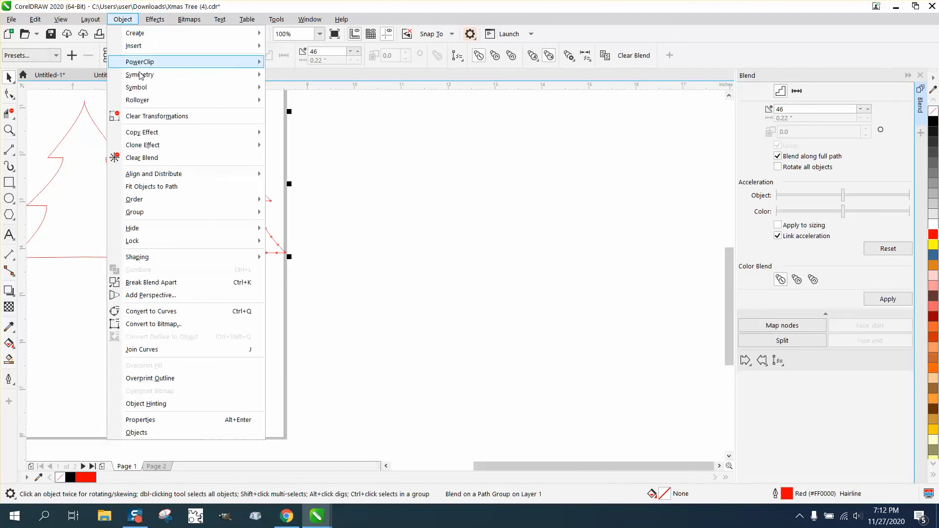
pyautogui.moveTo(230, 213)
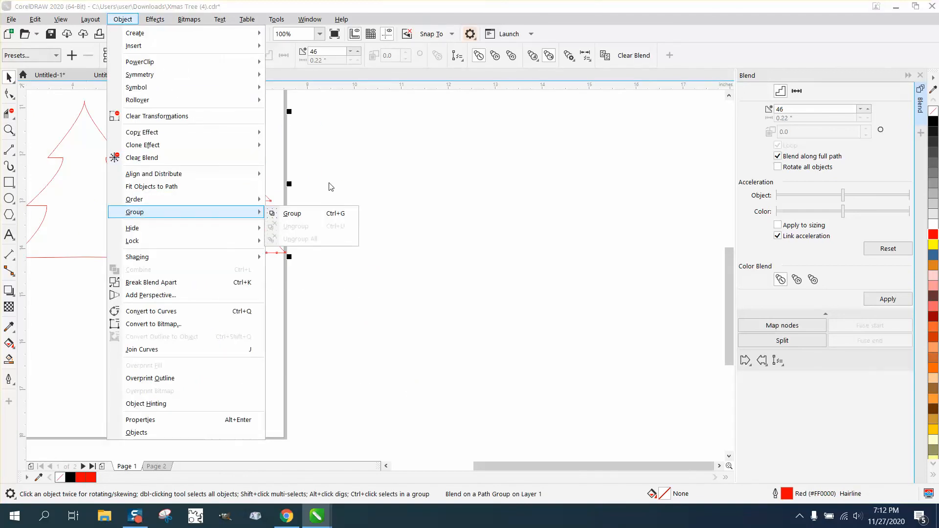
pyautogui.click(169, 283)
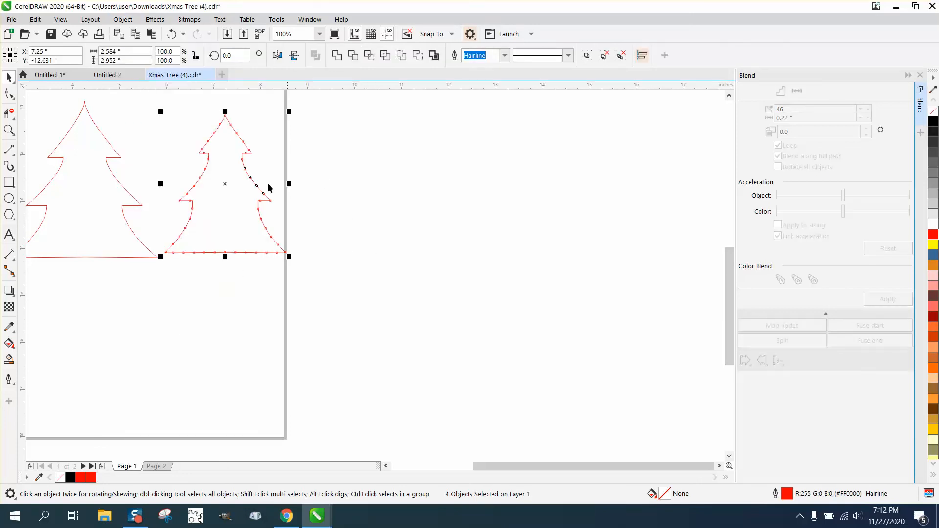
# Select all the separated blend pieces on the smaller tree and ungroup them into individual squares.
pyautogui.moveTo(145, 99); pyautogui.dragTo(370, 298)
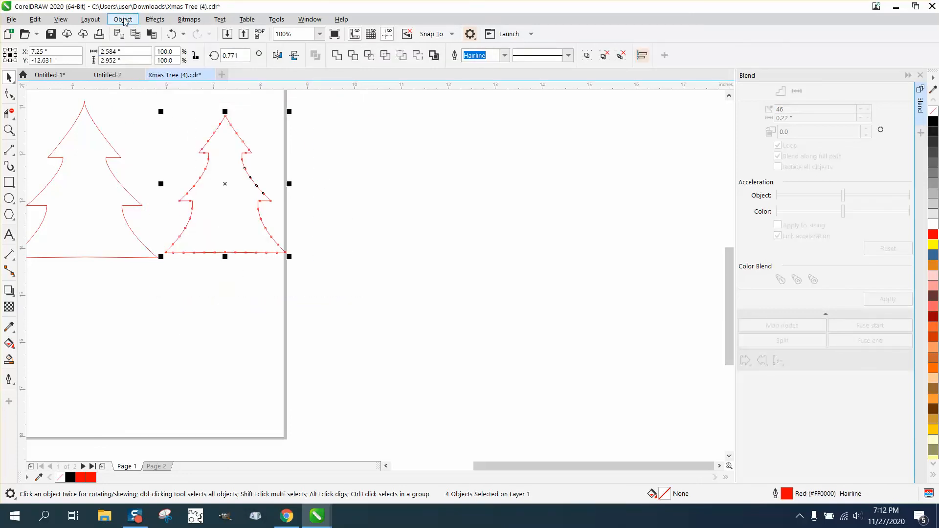
pyautogui.click(123, 19)
pyautogui.moveTo(147, 213)
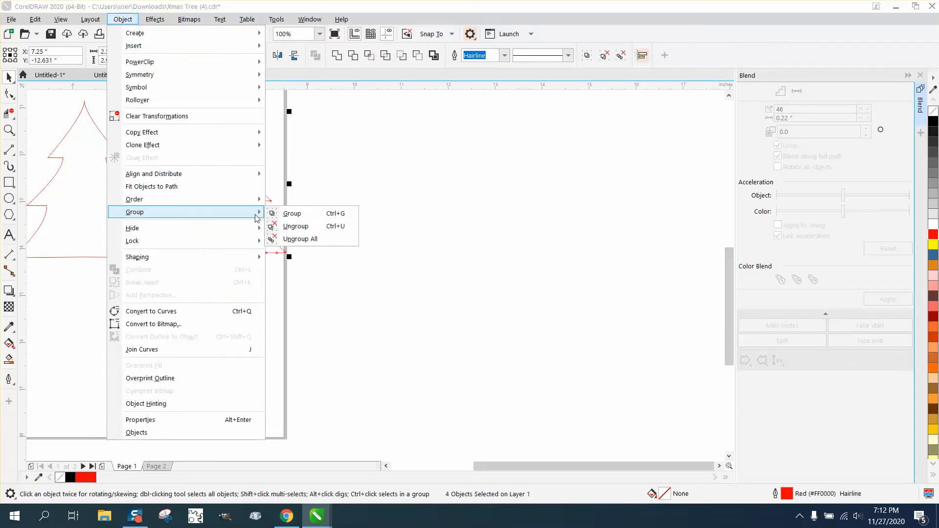
pyautogui.click(286, 225)
pyautogui.click(360, 224)
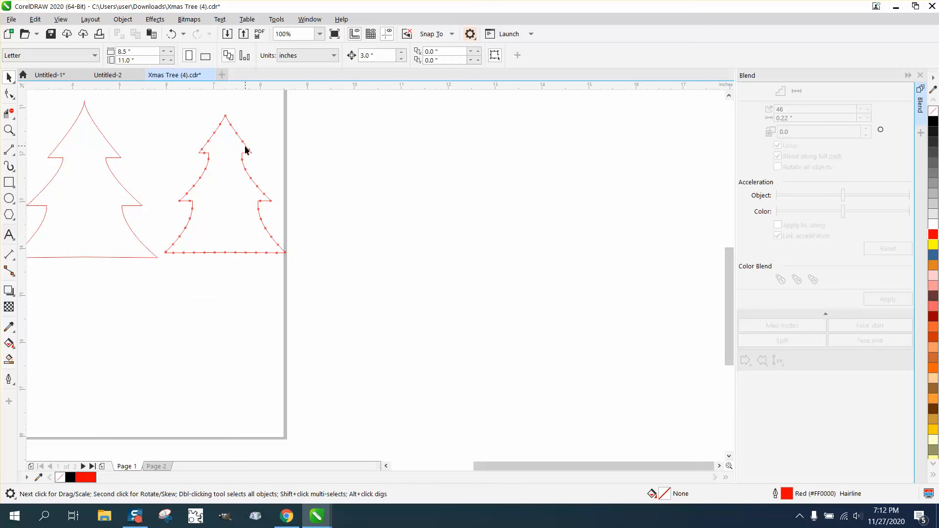
# Move the inner tree outline 3 inches right, and move all the squares 3 inches left into the large tree.
pyautogui.click(246, 150)
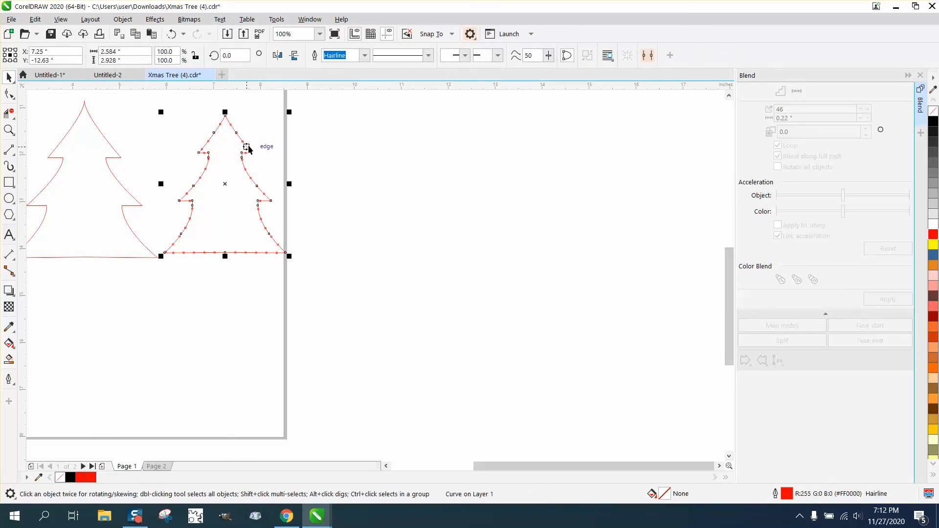
pyautogui.press('Right')
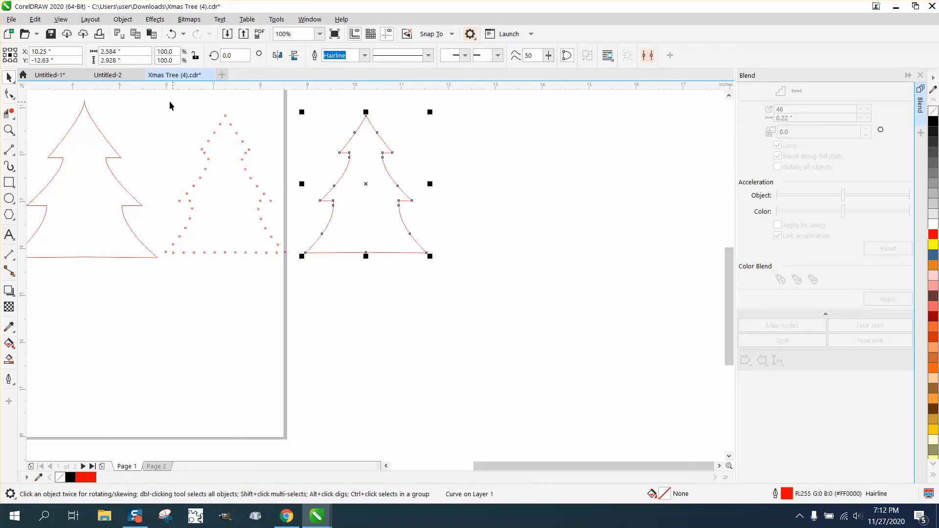
pyautogui.moveTo(151, 103); pyautogui.dragTo(299, 272)
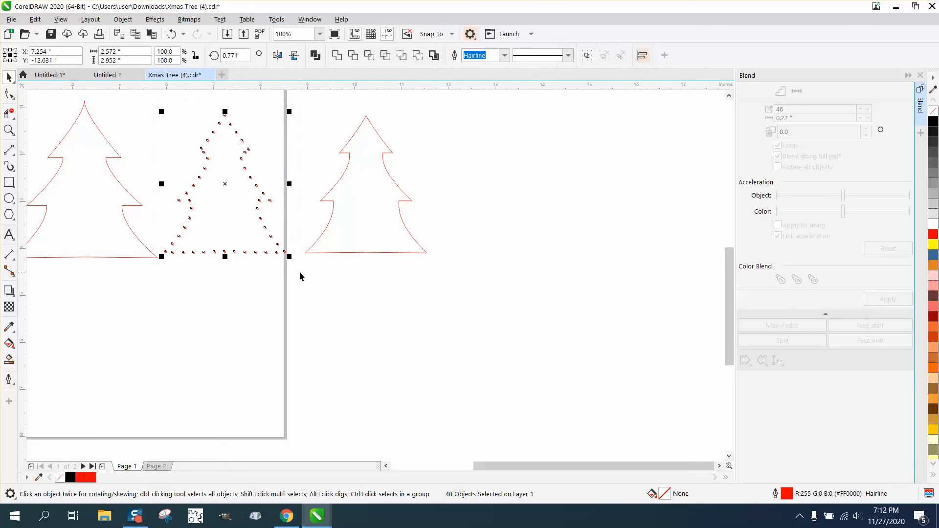
pyautogui.press('Left')
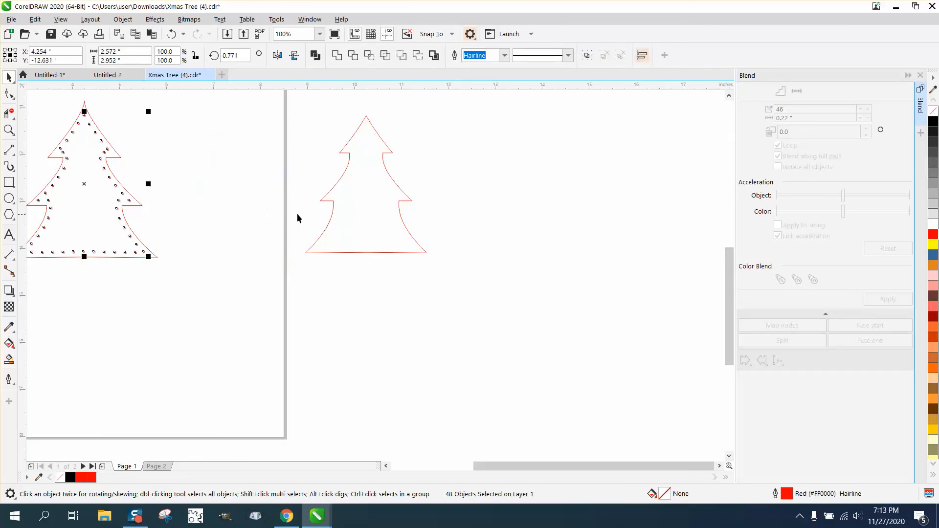
# Move the inner tree outline 6 inches left so it lines up with the squares inside the large tree.
pyautogui.scroll(-1, 299, 214)
pyautogui.click(9, 130)
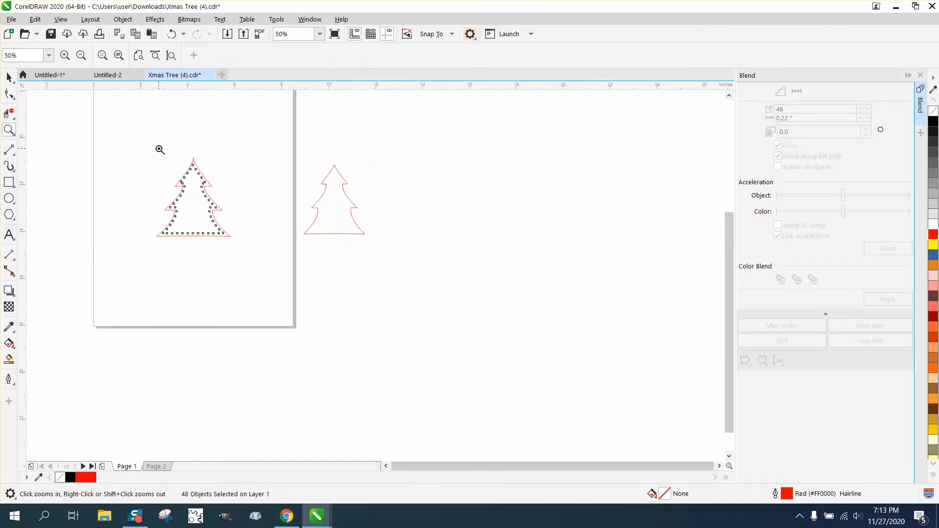
pyautogui.moveTo(159, 149); pyautogui.dragTo(271, 262)
pyautogui.moveTo(193, 165); pyautogui.dragTo(476, 297)
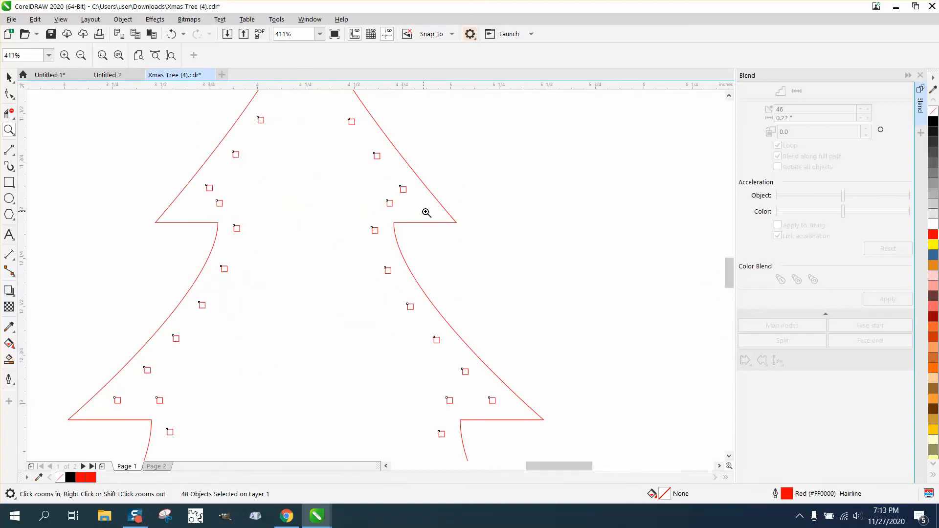
pyautogui.scroll(-5, 398, 208)
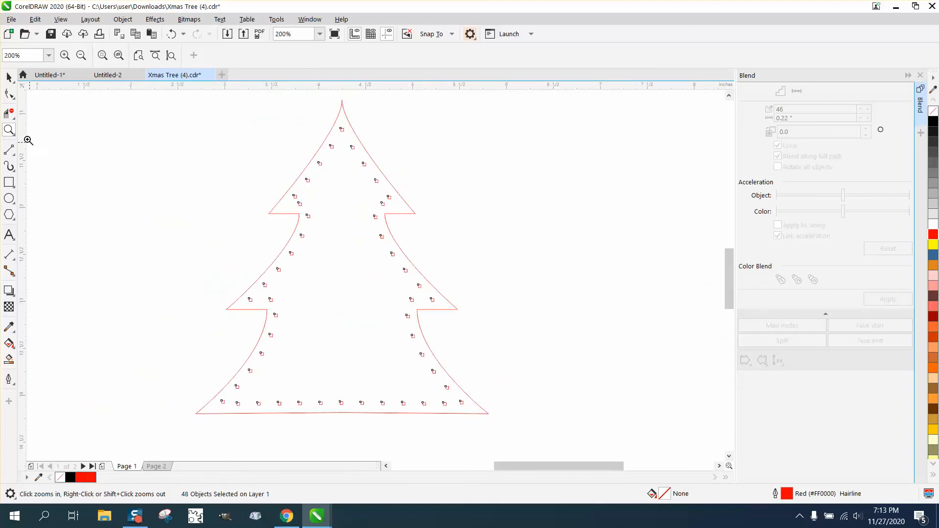
pyautogui.click(9, 77)
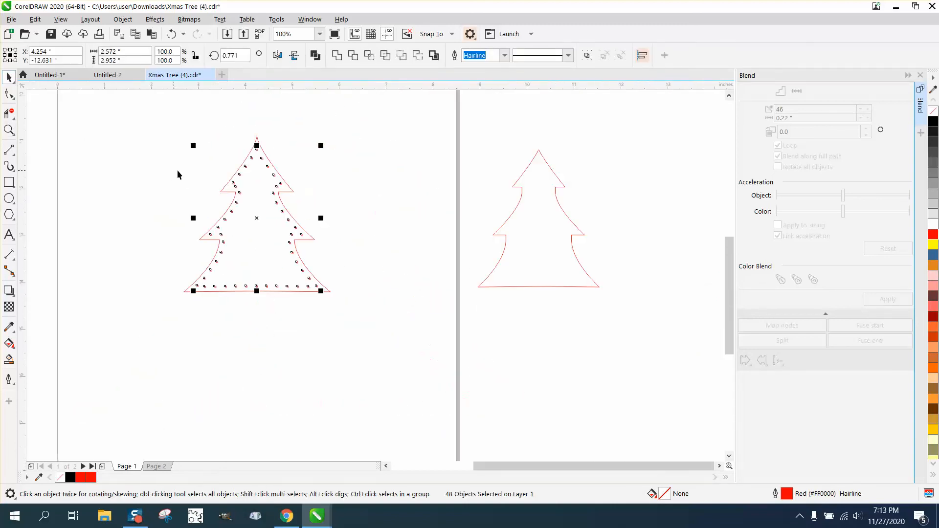
pyautogui.click(560, 203)
pyautogui.click(546, 203)
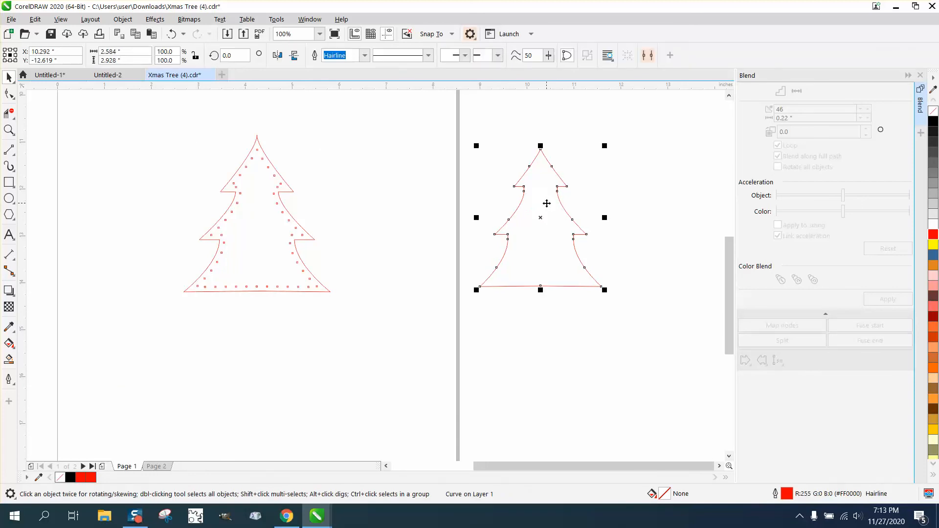
pyautogui.hotkey('ctrl', 'z')
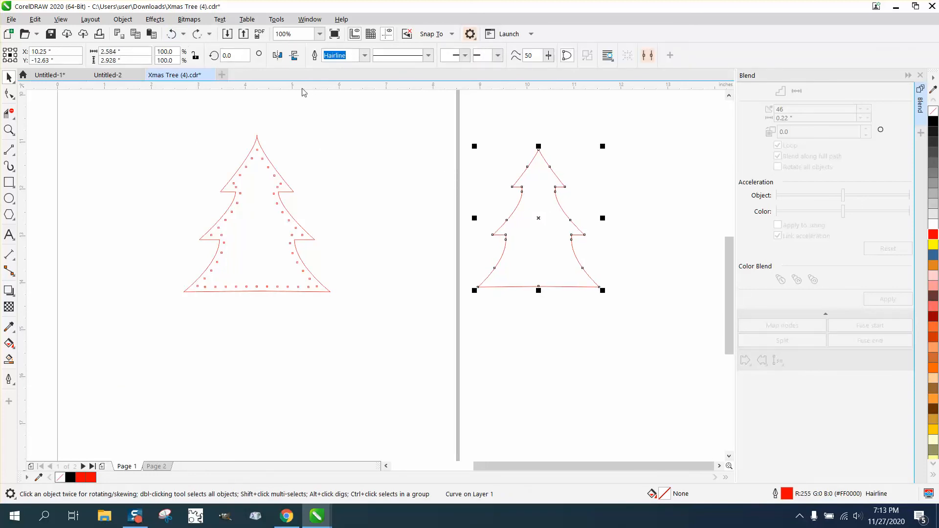
pyautogui.hotkey('ctrl', 'shift', 'z')
pyautogui.hotkey('ctrl', 'r')
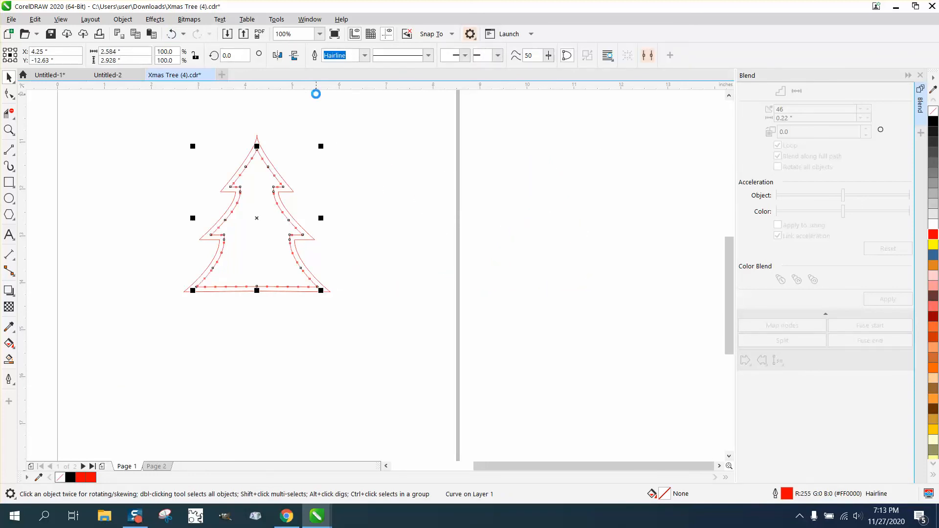
# Move the square on the underside of the upper left branch to that branch's outer corner on the inner outline.
pyautogui.click(9, 130)
pyautogui.moveTo(162, 141); pyautogui.dragTo(378, 228)
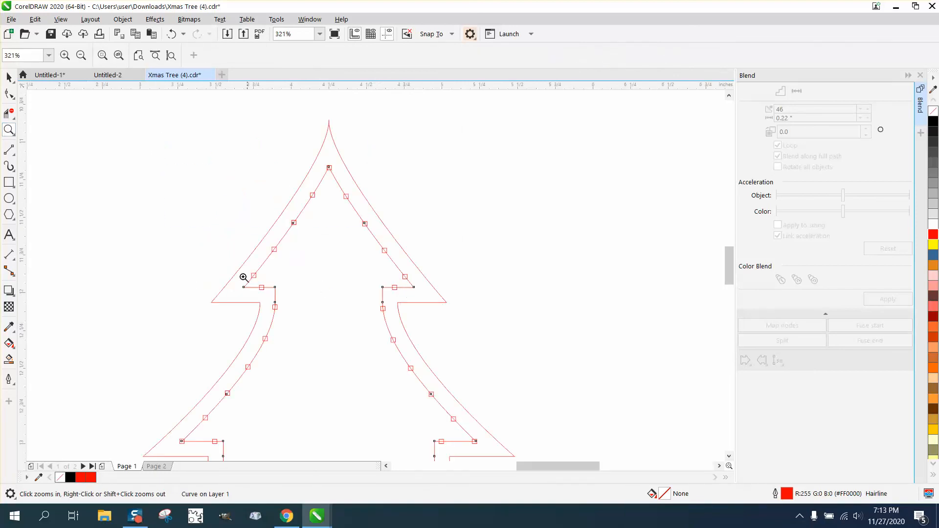
pyautogui.click(8, 77)
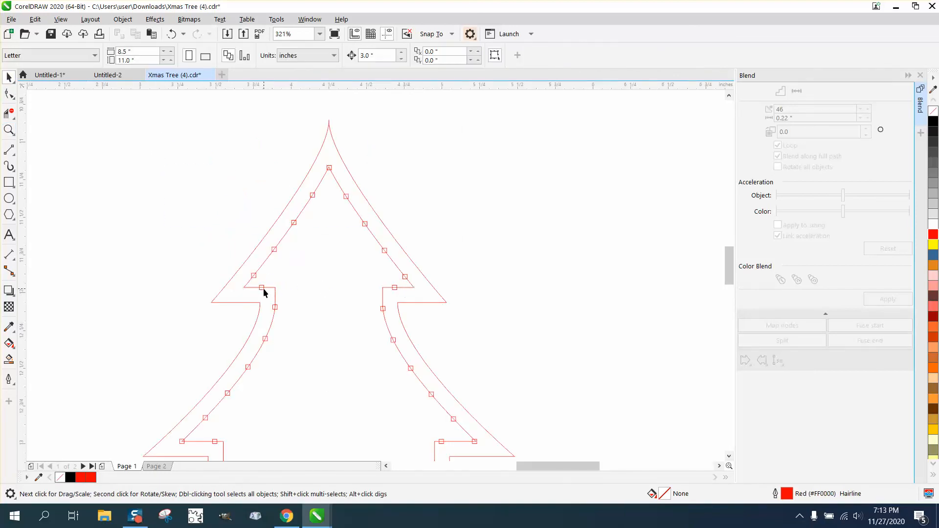
pyautogui.click(263, 288)
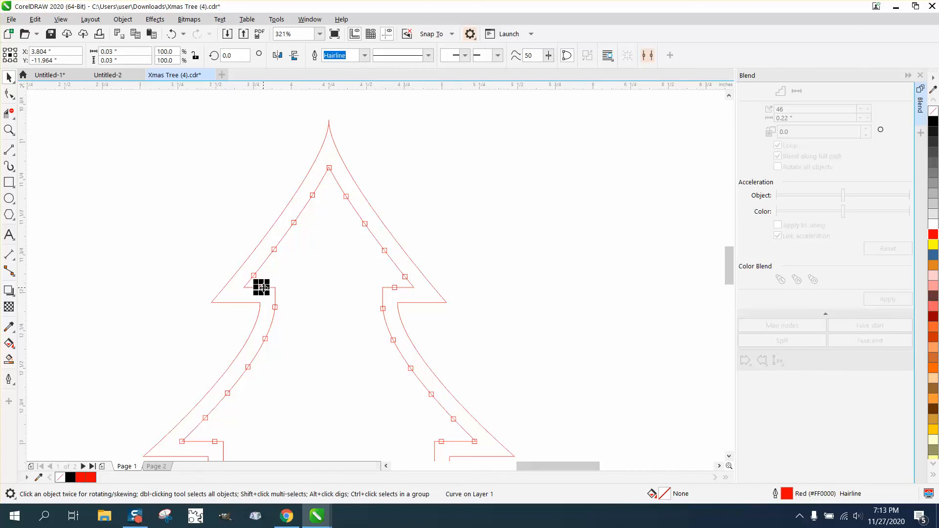
pyautogui.moveTo(262, 288); pyautogui.dragTo(244, 288)
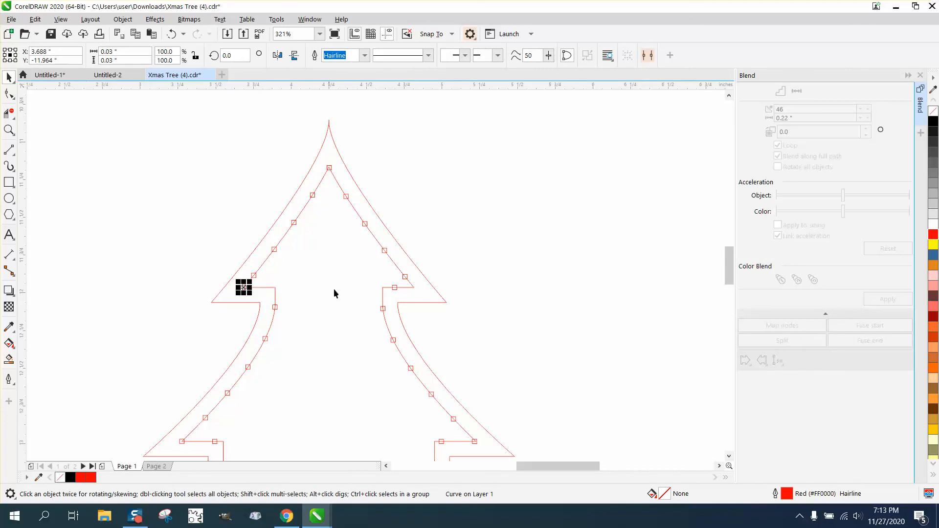
pyautogui.click(409, 287)
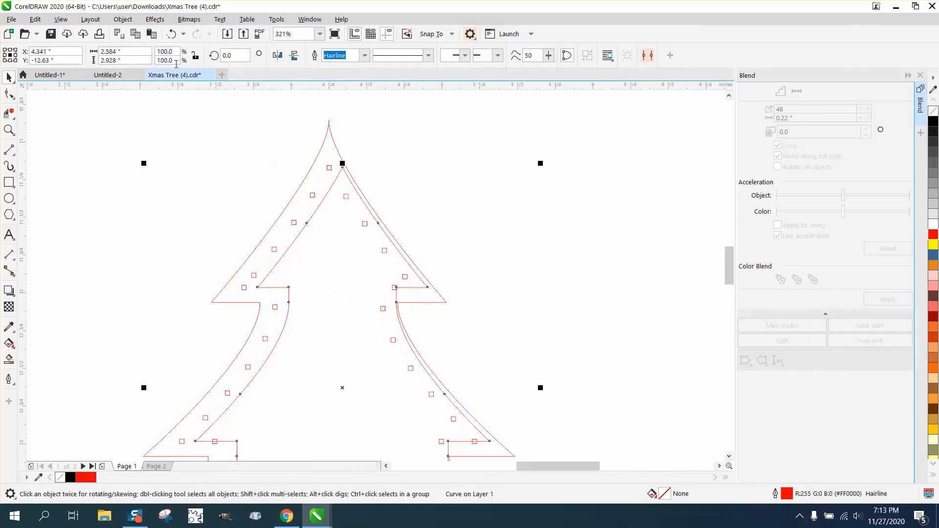
pyautogui.click(171, 34)
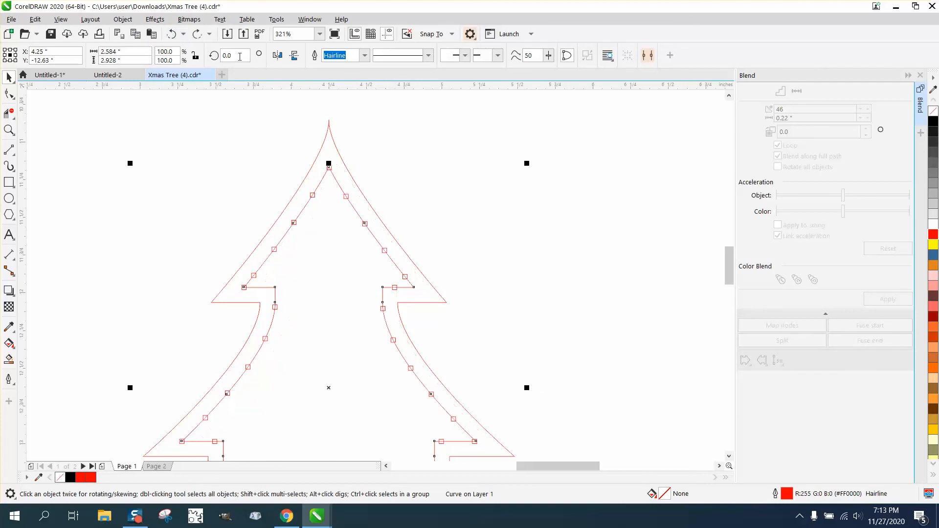
pyautogui.click(405, 121)
pyautogui.hotkey('ctrl', 'shift', 'z')
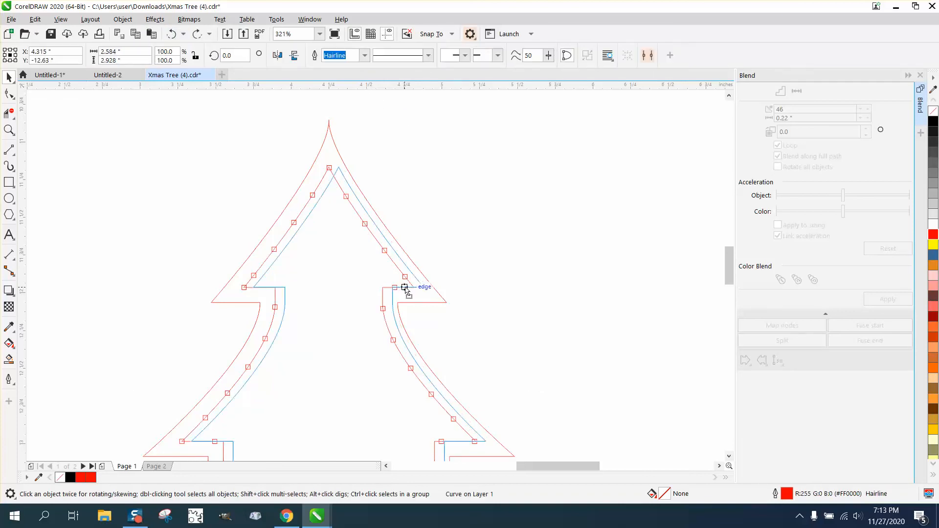
pyautogui.click(171, 34)
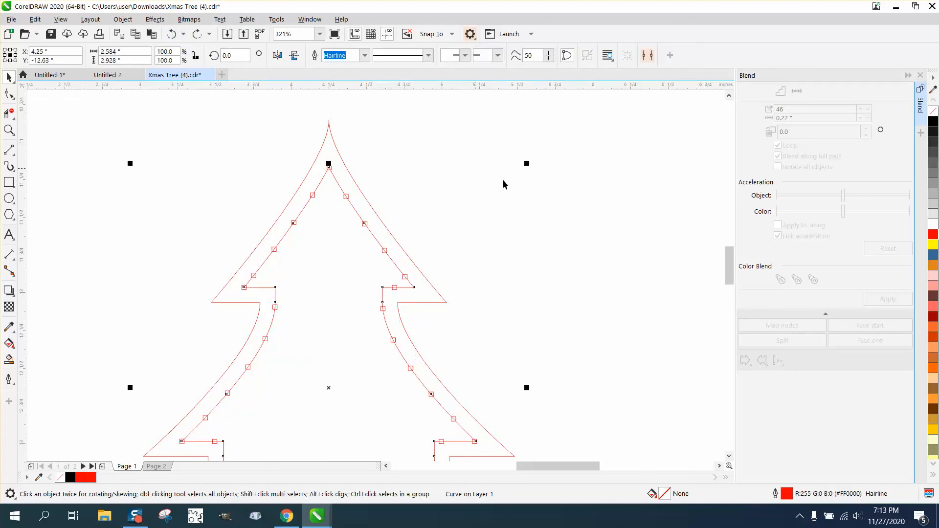
pyautogui.click(470, 230)
pyautogui.click(397, 289)
pyautogui.click(122, 19)
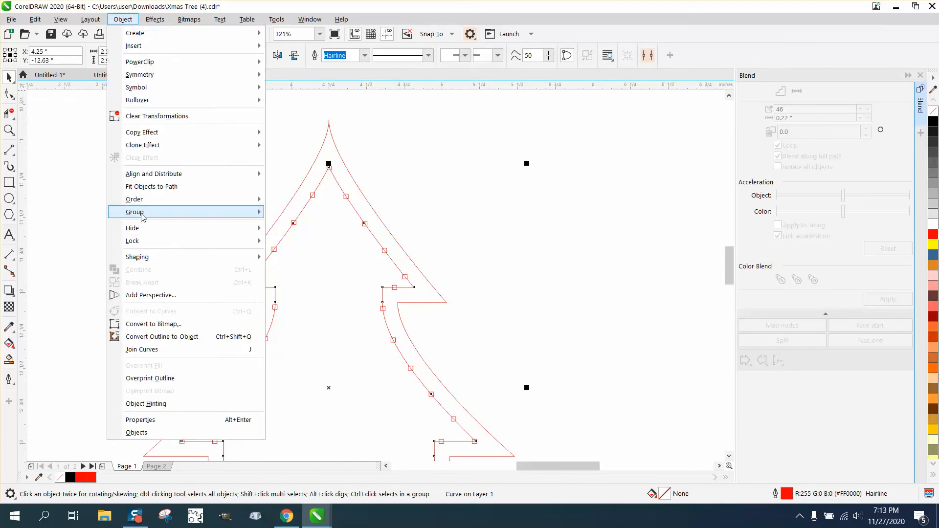
pyautogui.moveTo(245, 216)
pyautogui.click(441, 188)
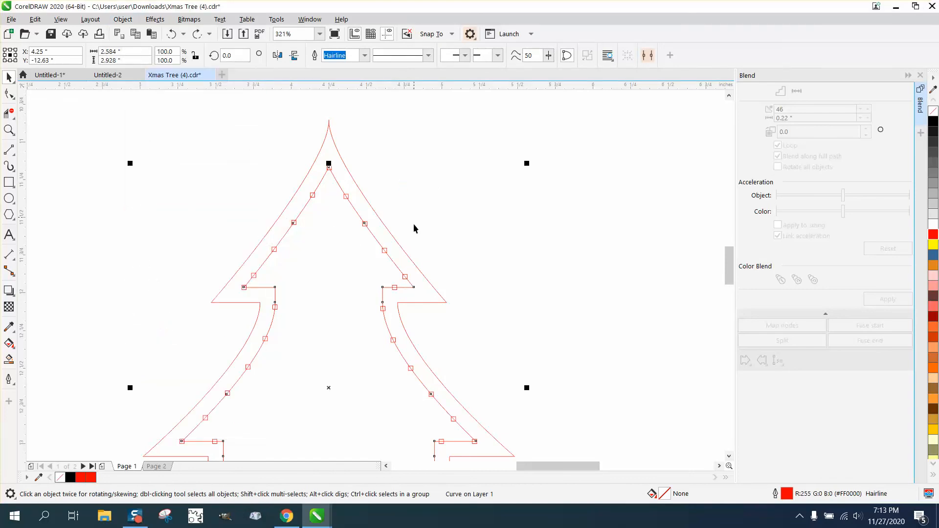
# Move the square on the underside of the upper right branch to that branch's outer corner on the inner outline.
pyautogui.click(430, 279)
pyautogui.click(407, 279)
pyautogui.click(408, 280)
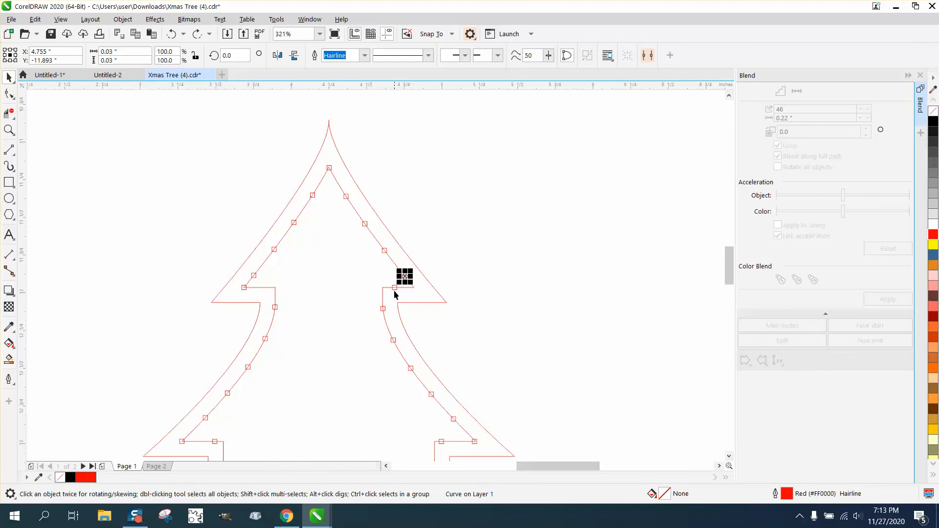
pyautogui.click(394, 291)
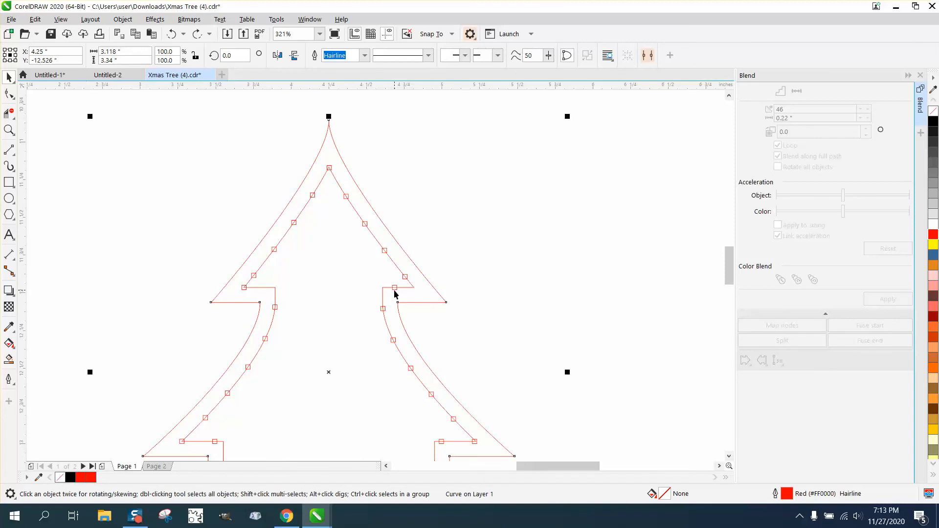
pyautogui.click(393, 288)
pyautogui.moveTo(395, 288); pyautogui.dragTo(414, 288)
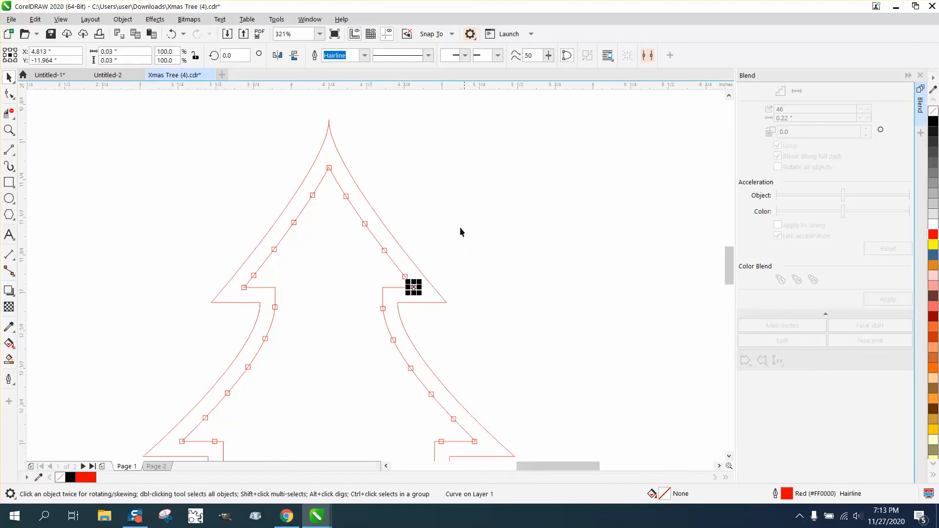
pyautogui.click(210, 160)
pyautogui.scroll(-2, 347, 194)
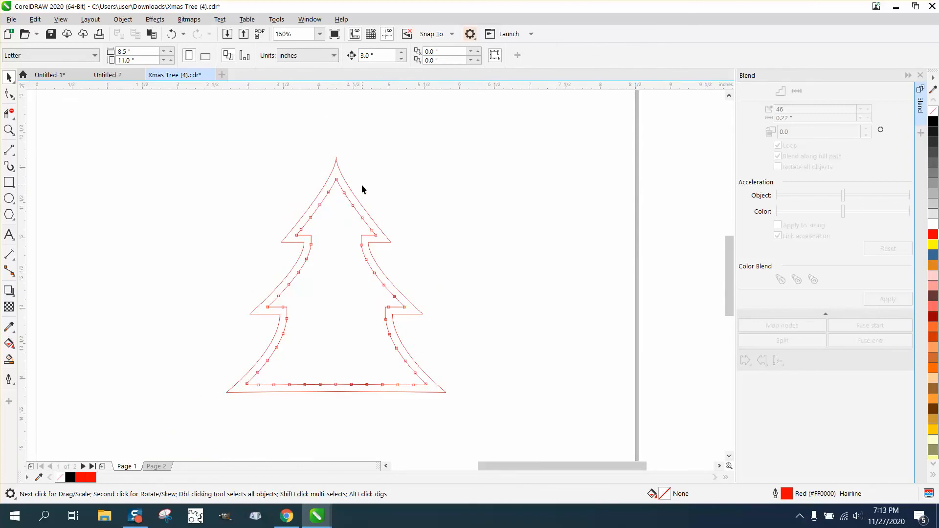